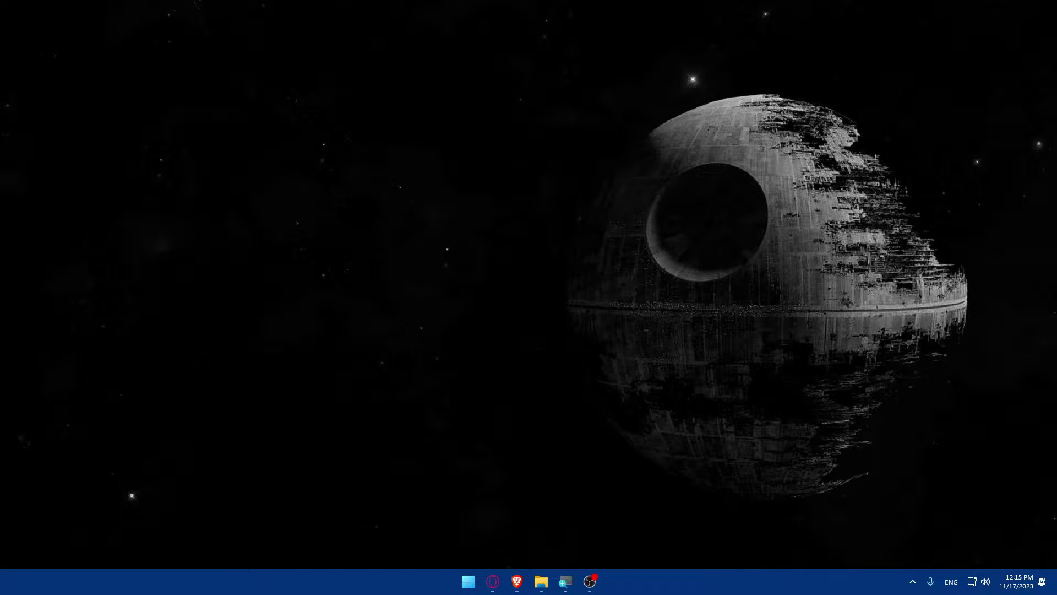
Launch Brave and run a Google search for 'kucoin'
click(516, 582)
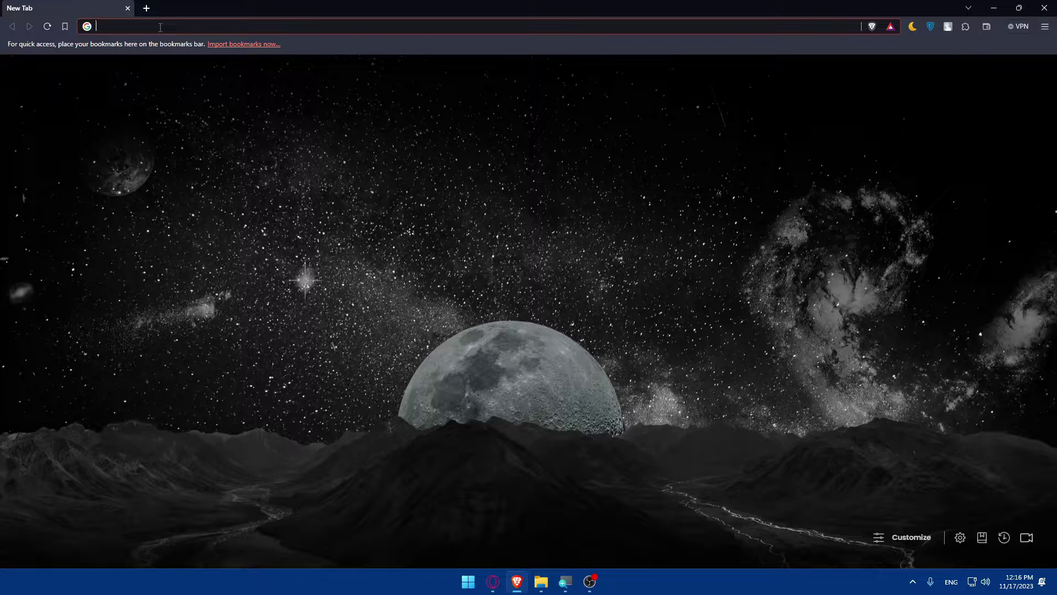
click(160, 27)
text(kucoin)
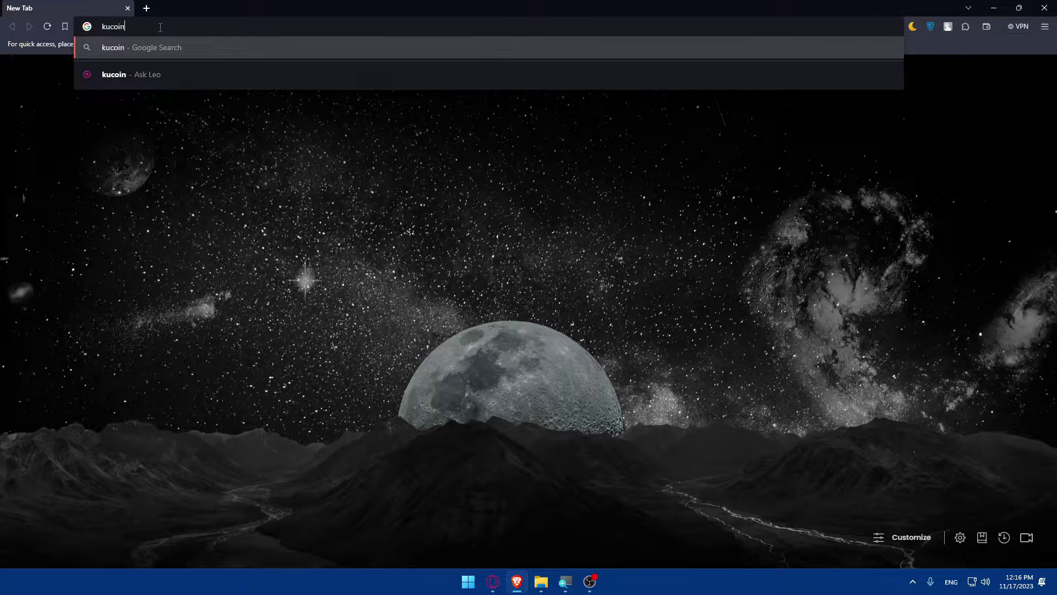
key(Return)
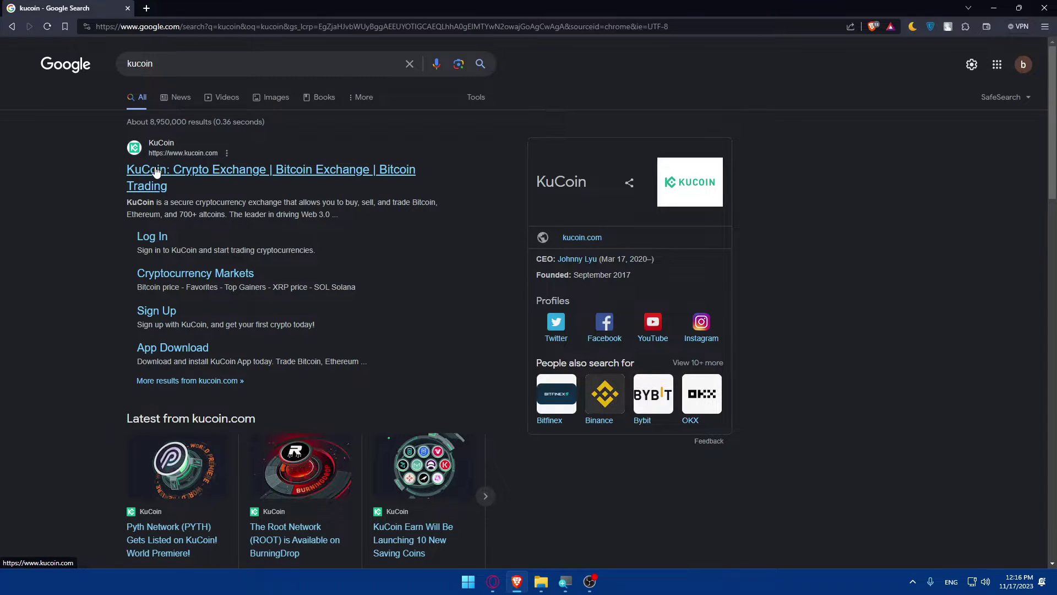
click(279, 175)
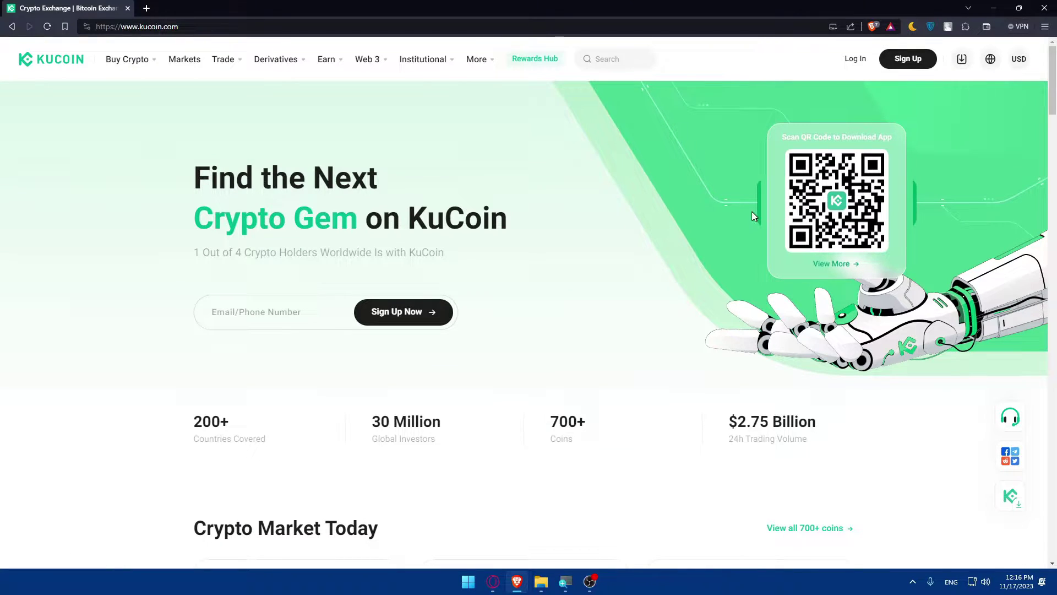
scroll(606, 214, down, 10)
scroll(555, 197, down, 5)
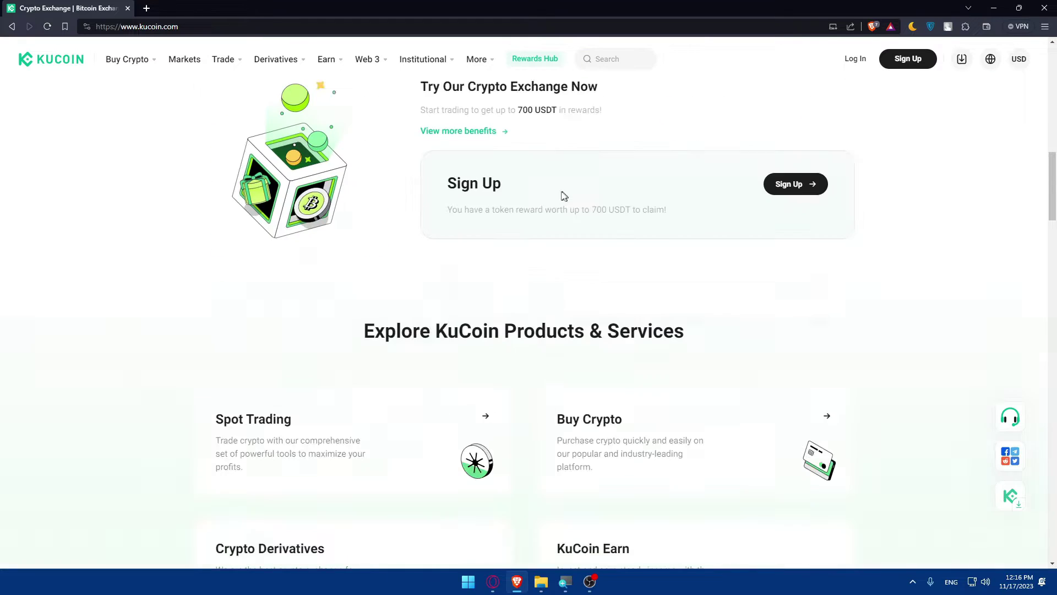
scroll(558, 299, down, 7)
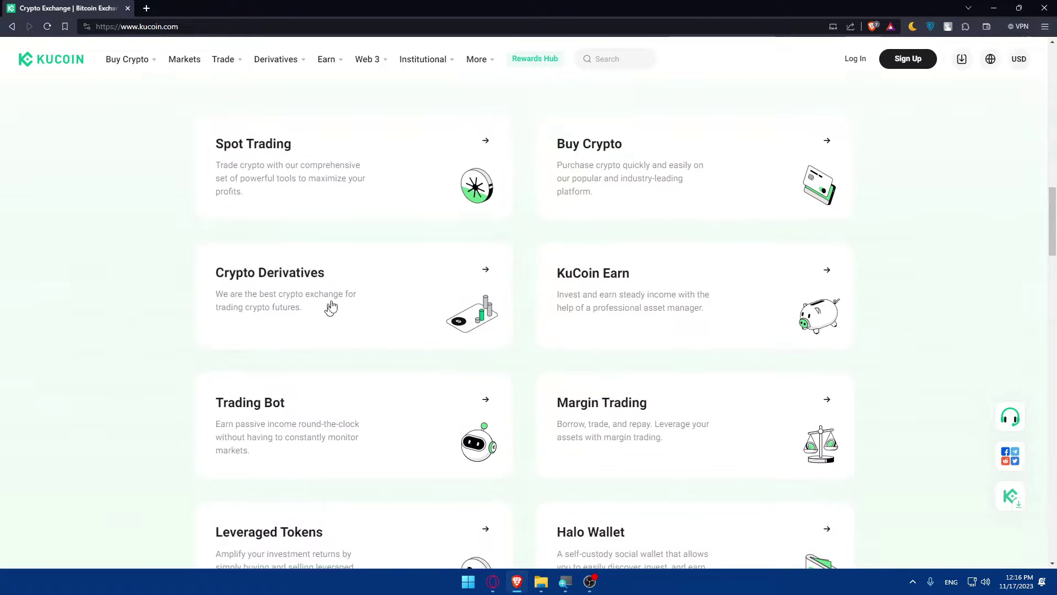
scroll(584, 302, down, 12)
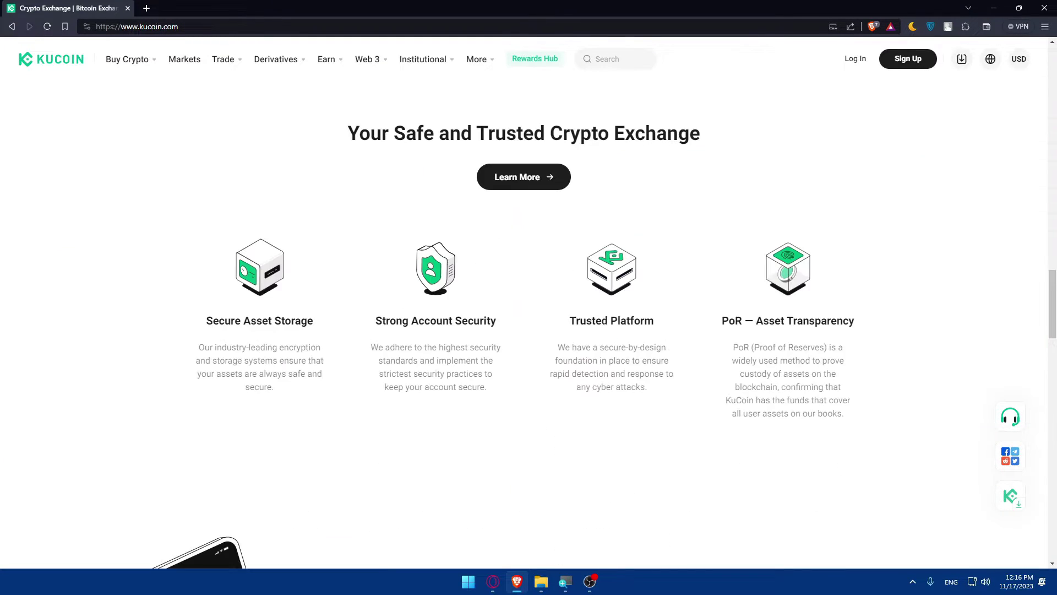
scroll(361, 336, down, 12)
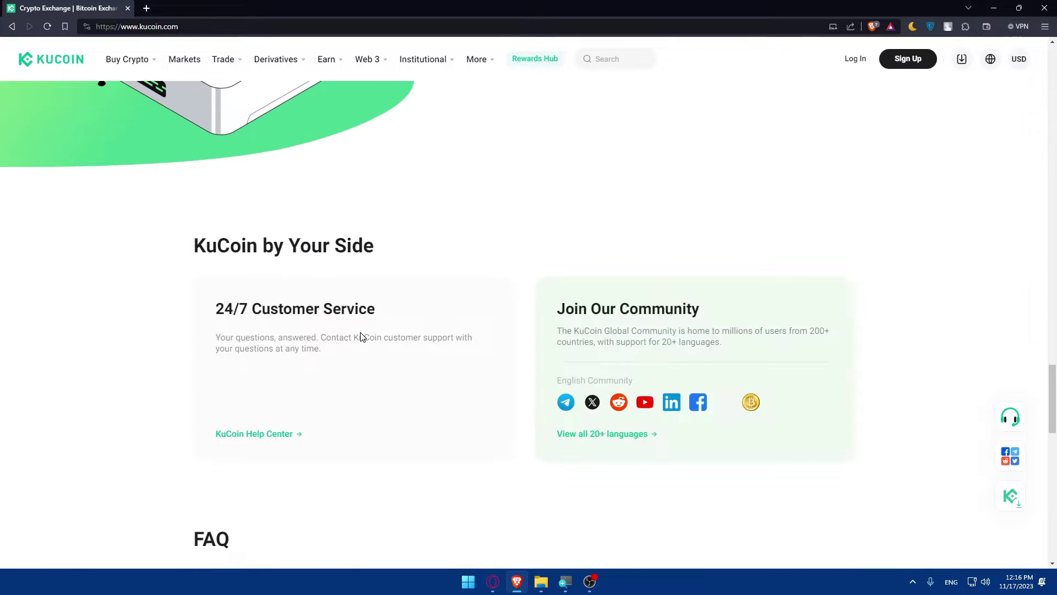
scroll(362, 337, up, 3)
scroll(362, 337, up, 3)
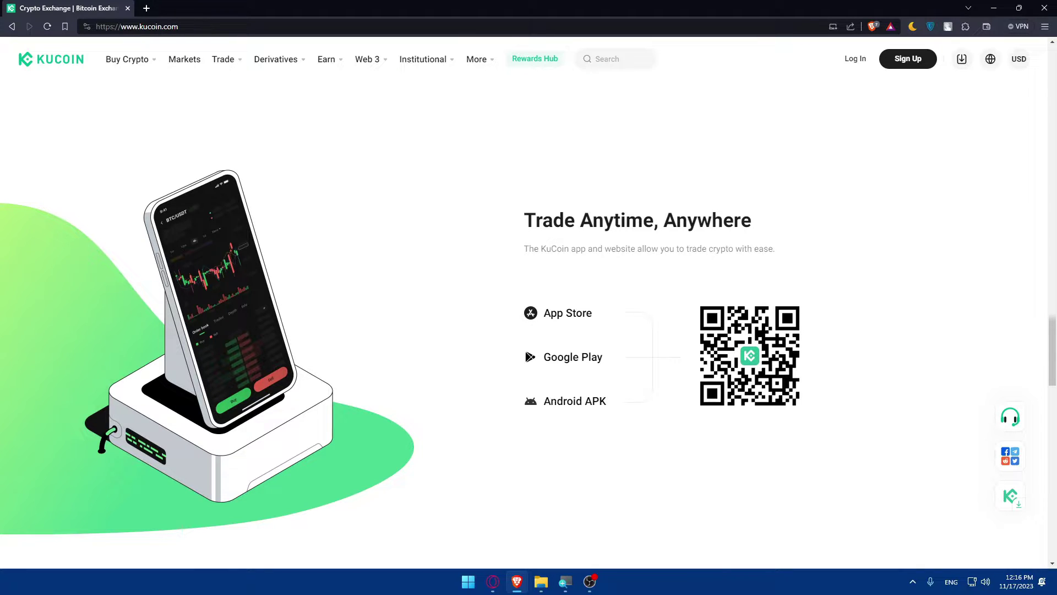
scroll(551, 392, up, 20)
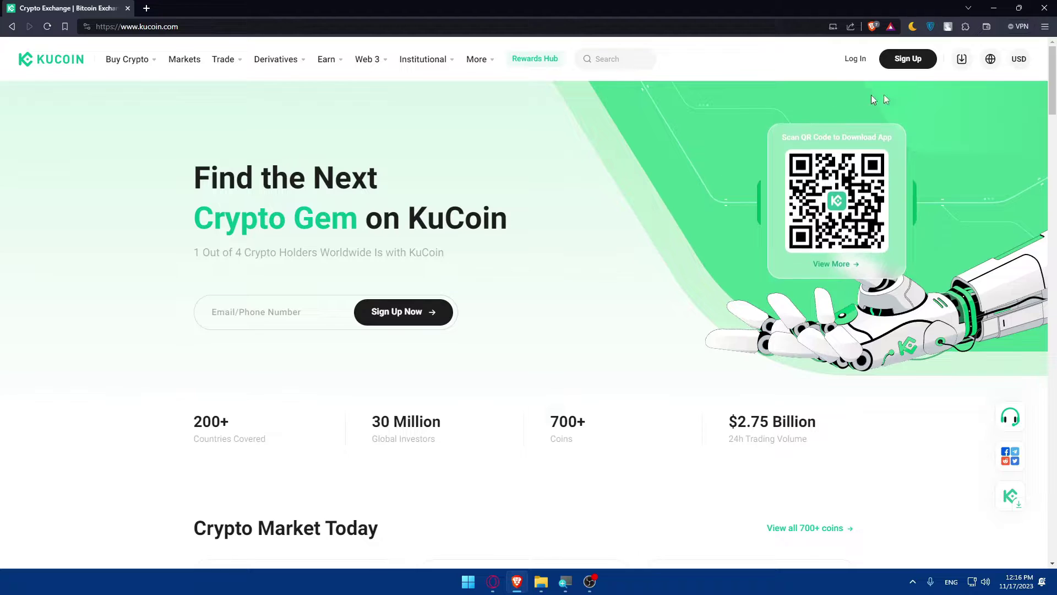
Open KuCoin's Create Account page, check the phone and login options, then start typing the email username
click(914, 60)
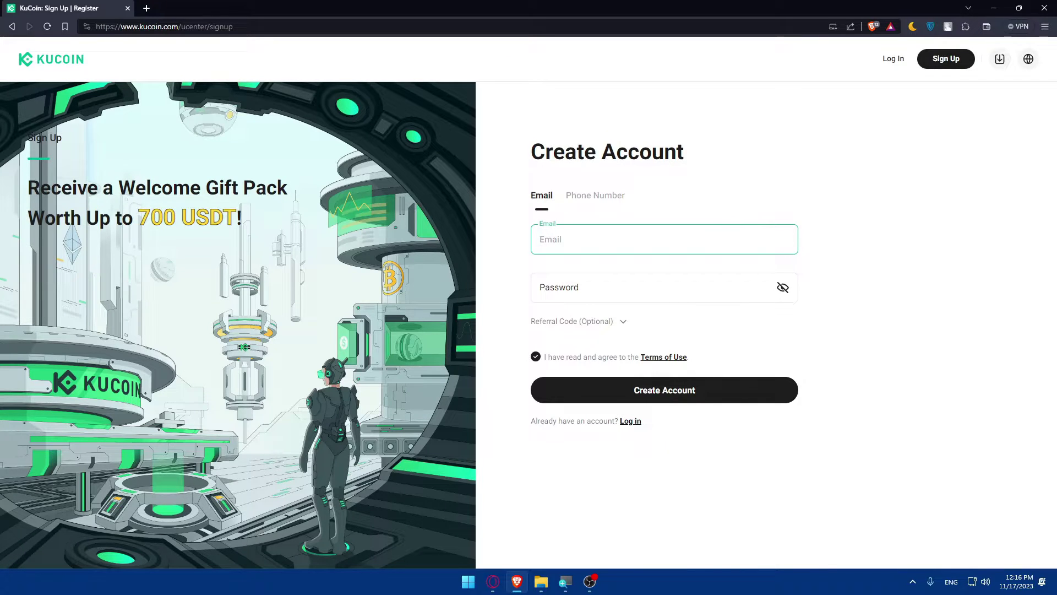
click(616, 201)
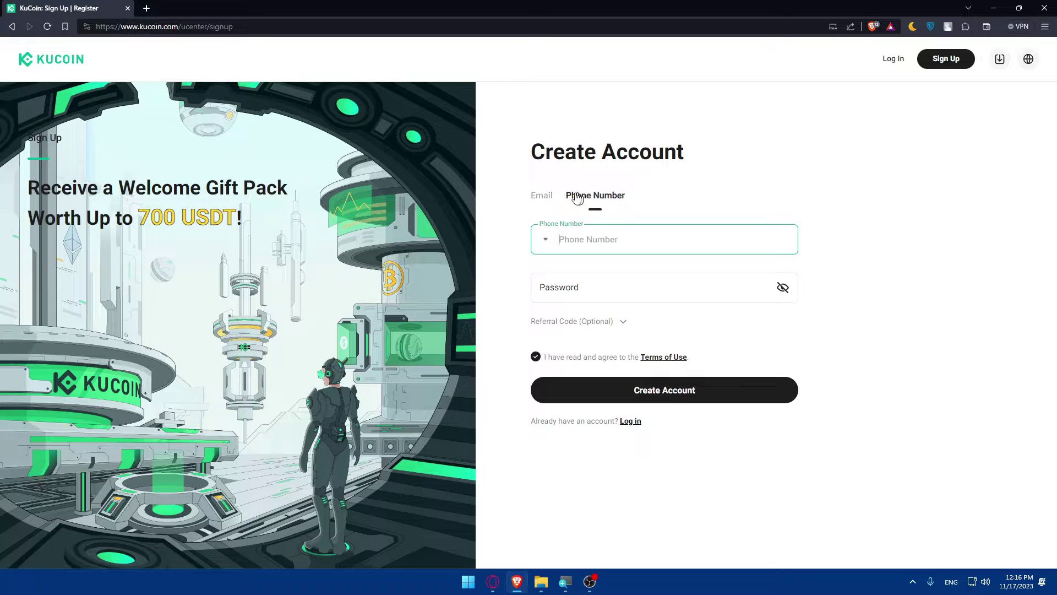
click(631, 421)
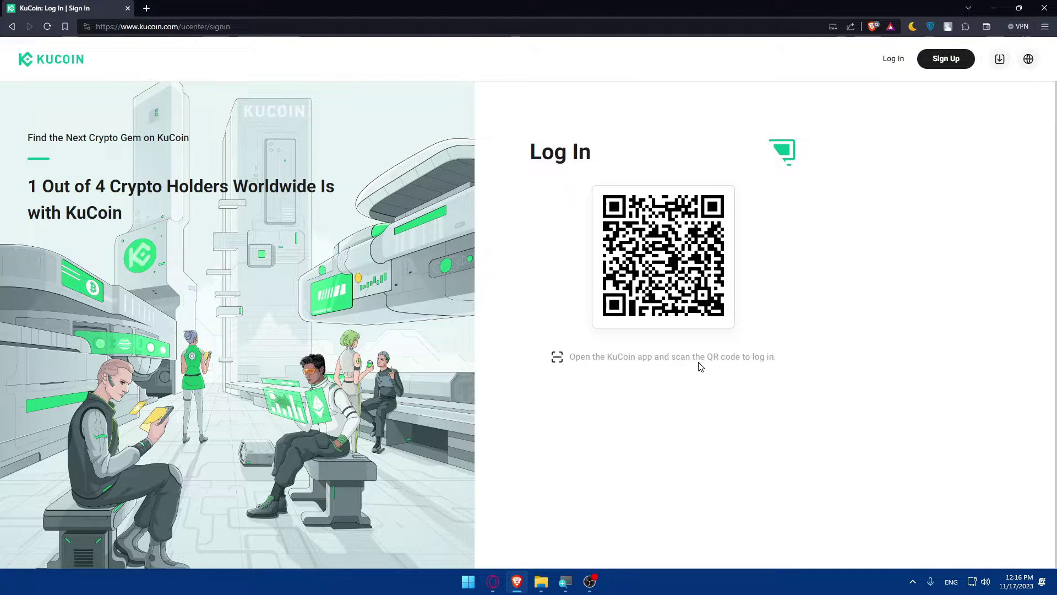
key(alt+Left)
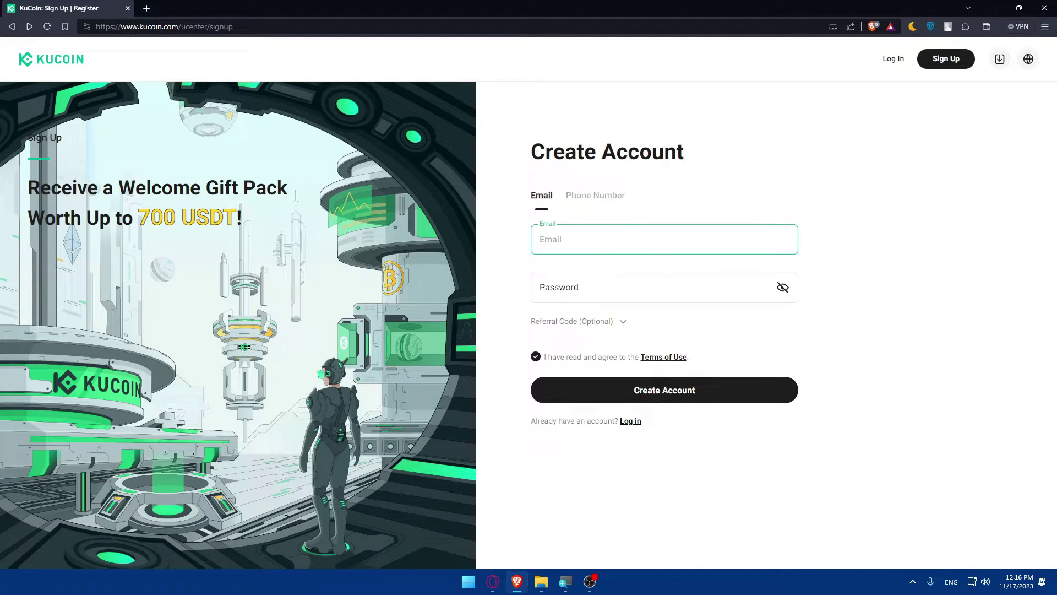
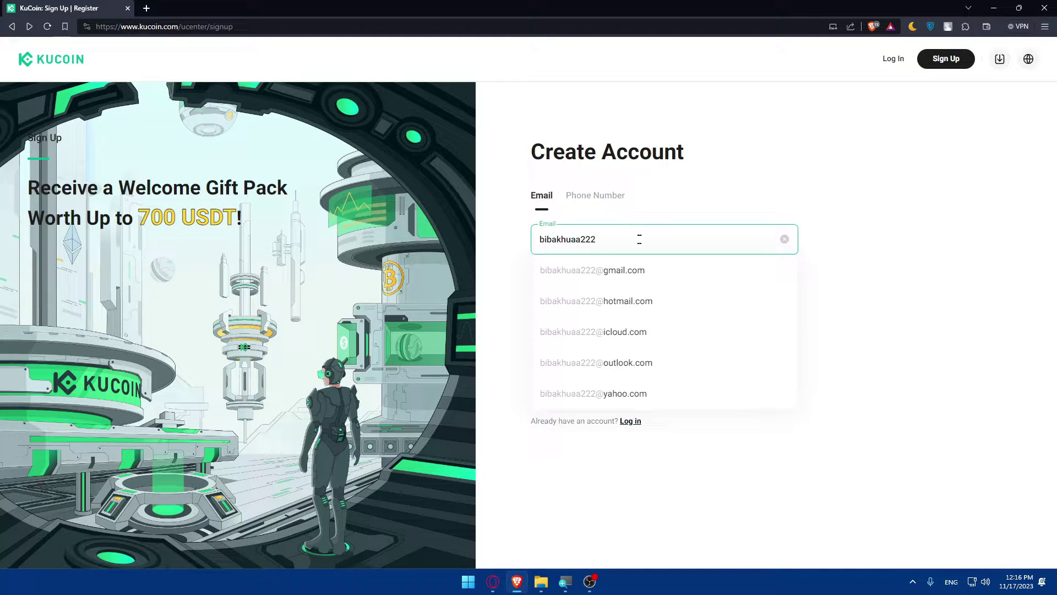
click(631, 275)
click(633, 286)
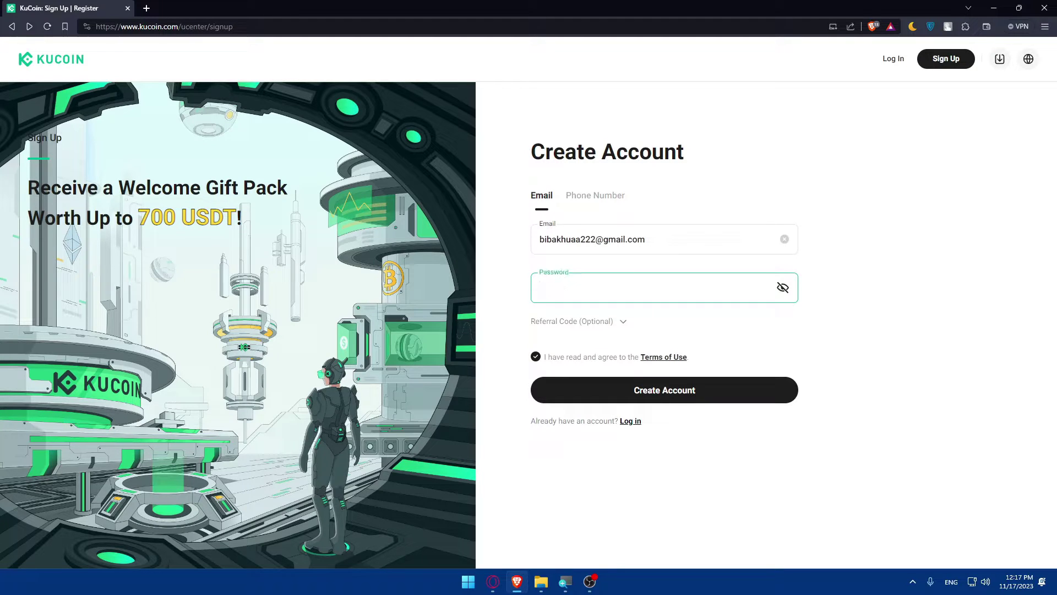
text(••••••••••)
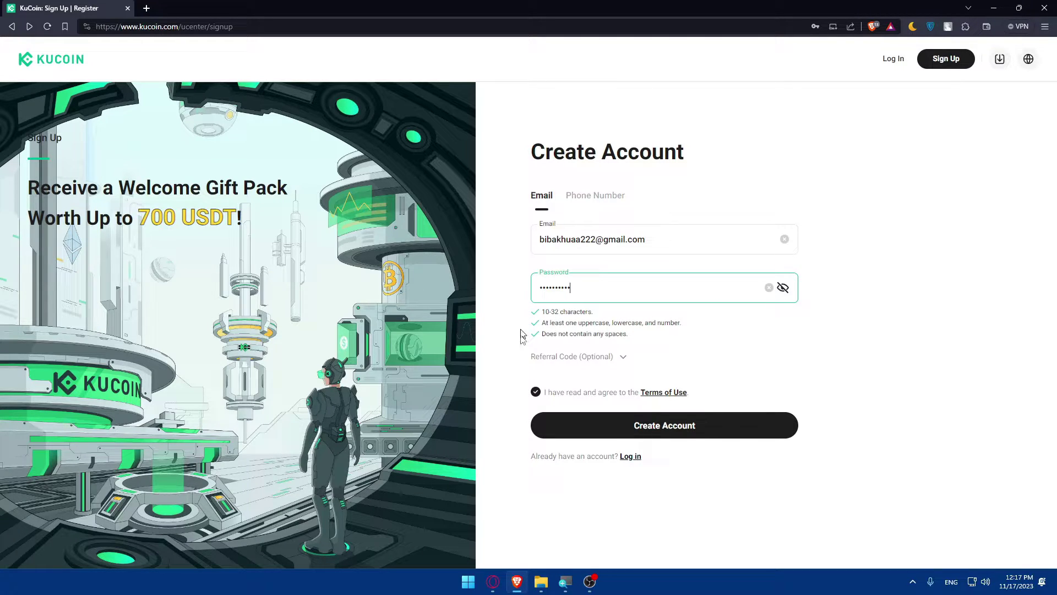
click(622, 358)
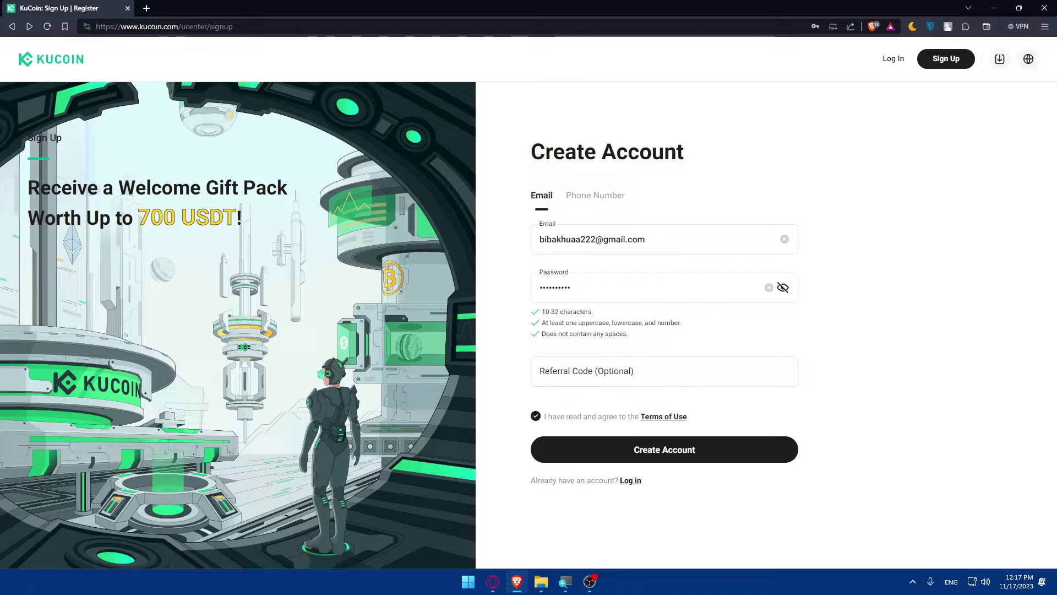
click(537, 419)
Switch to the Terms of Use tab and scroll down through the terms
click(655, 418)
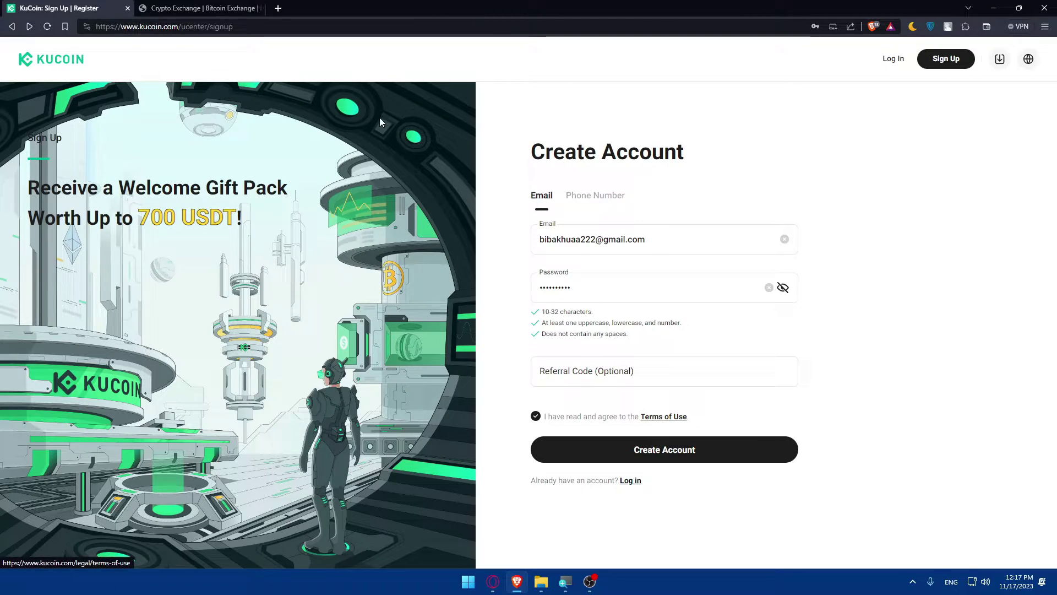
click(201, 8)
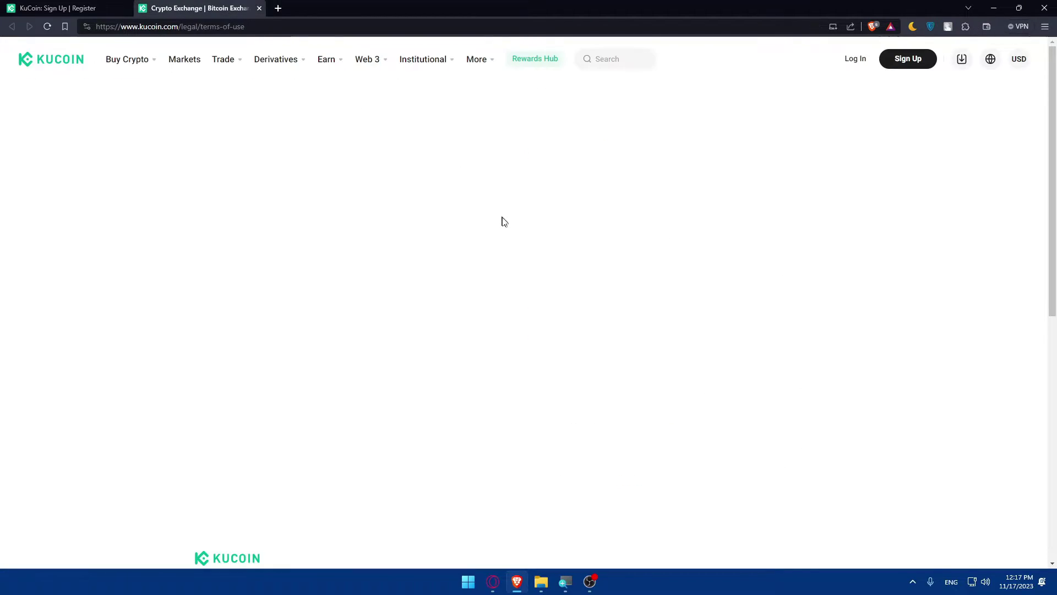
scroll(523, 319, down, 20)
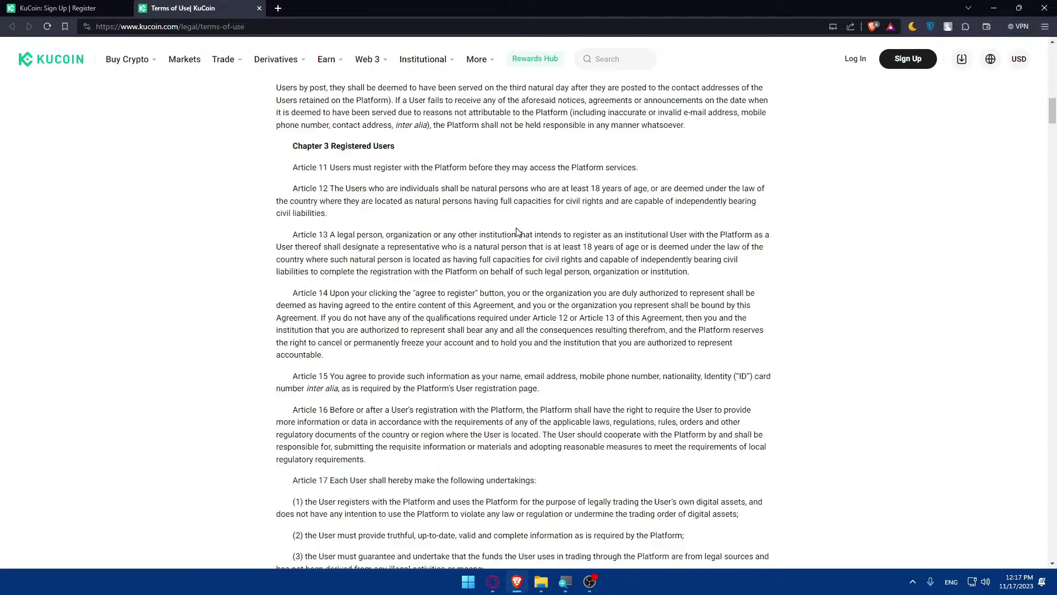
scroll(523, 320, down, 20)
scroll(399, 47, down, 20)
Close the Terms tab, submit Create Account, and solve the icon-order captcha
click(259, 8)
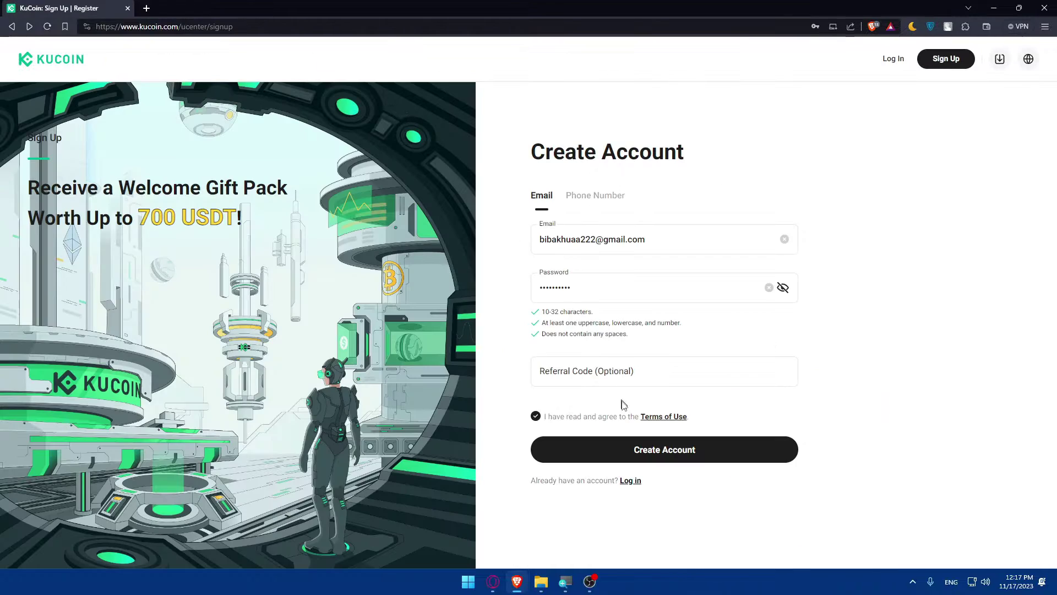
click(650, 454)
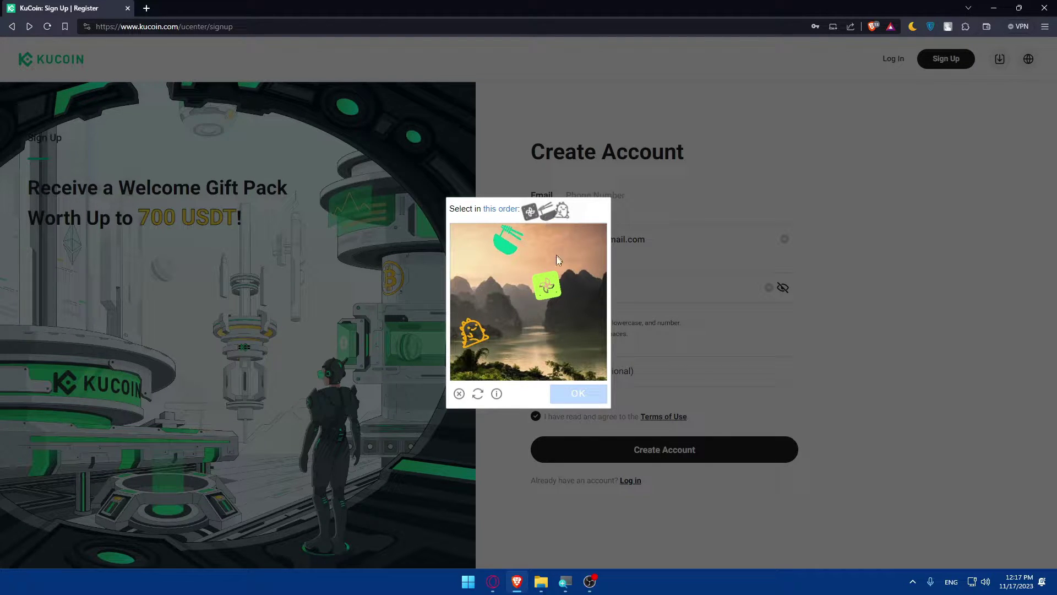
click(551, 287)
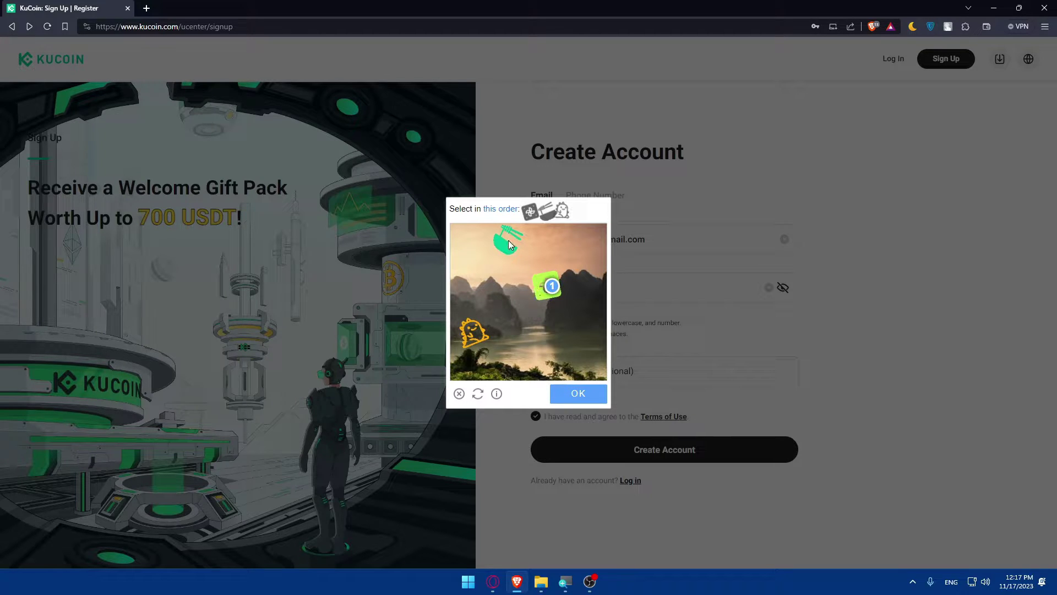
click(476, 332)
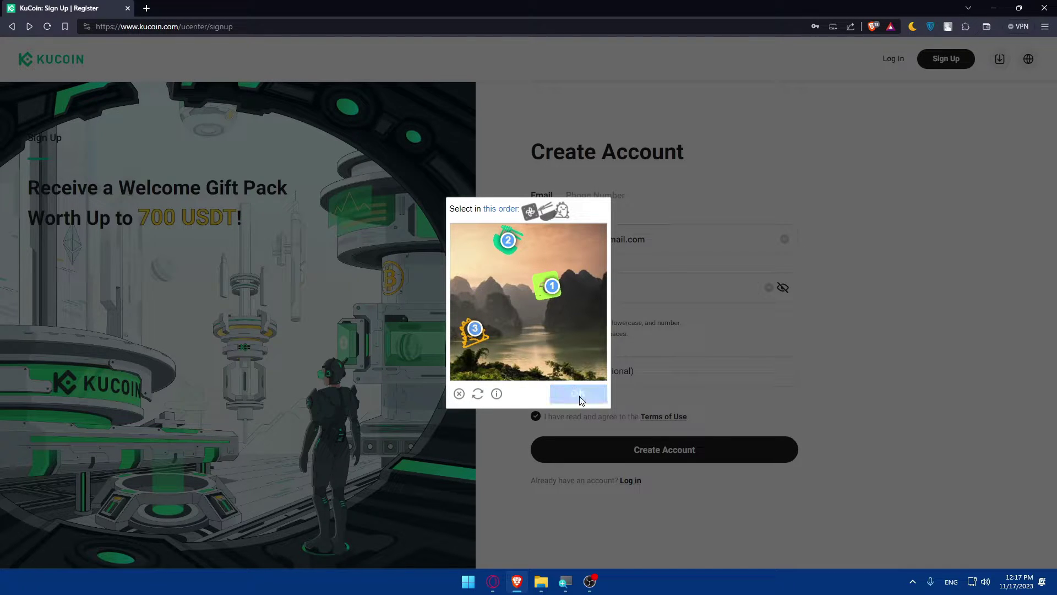
click(580, 396)
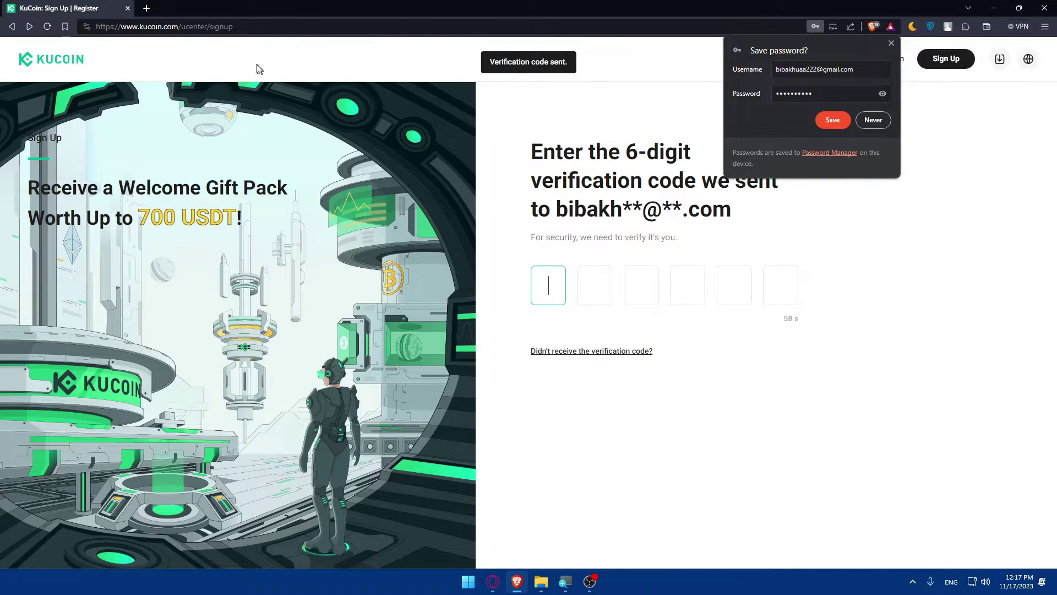
Open Gmail in a new tab and view the KuCoin Verification Code email
click(147, 8)
text(gmail.com)
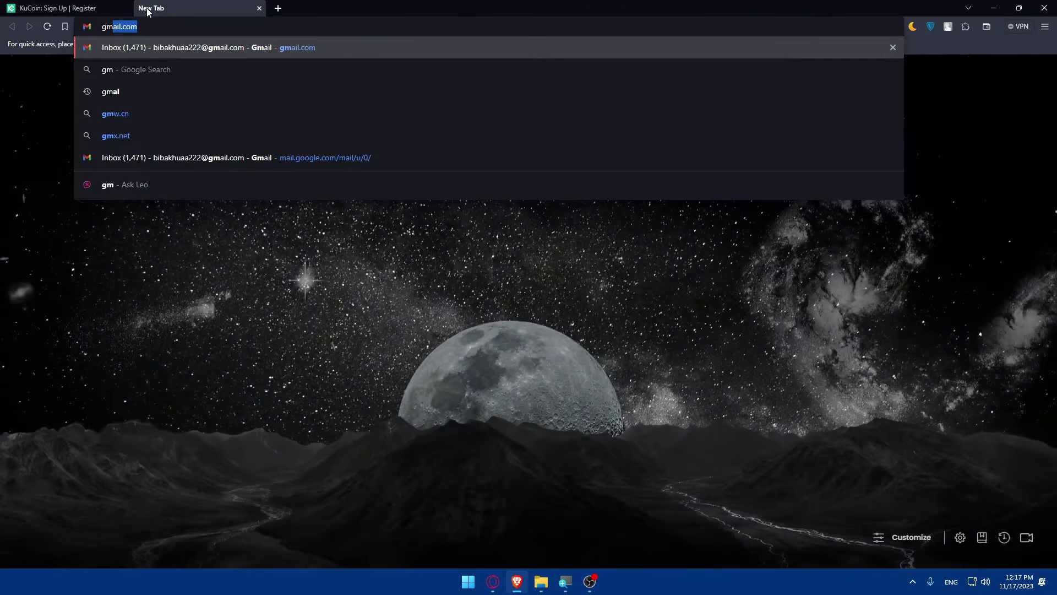
key(Return)
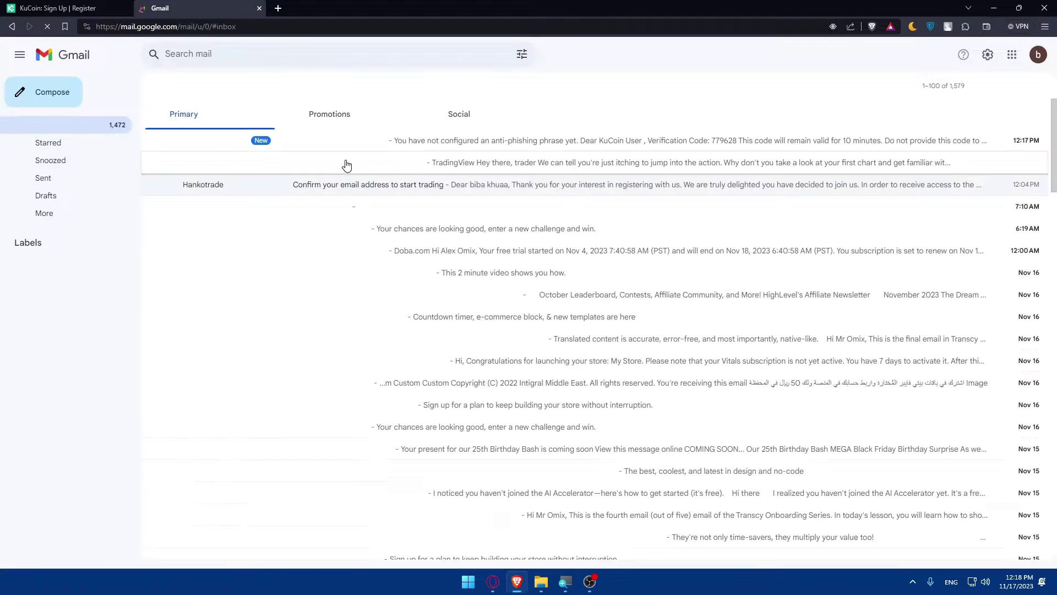
click(277, 152)
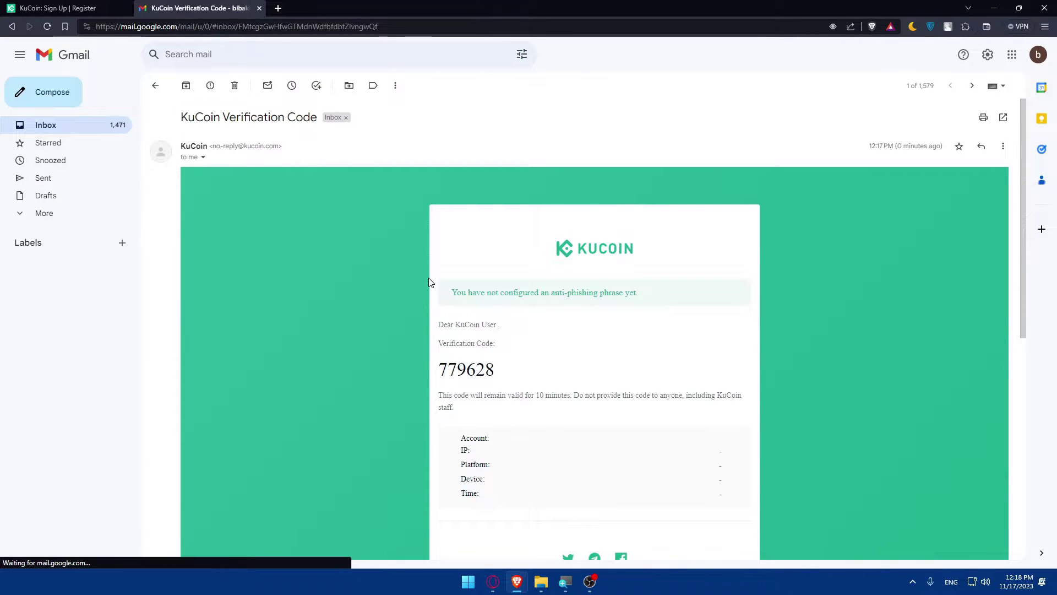
Enter the emailed 6-digit code on KuCoin, then choose Verify Now on the Account Created screen
click(77, 8)
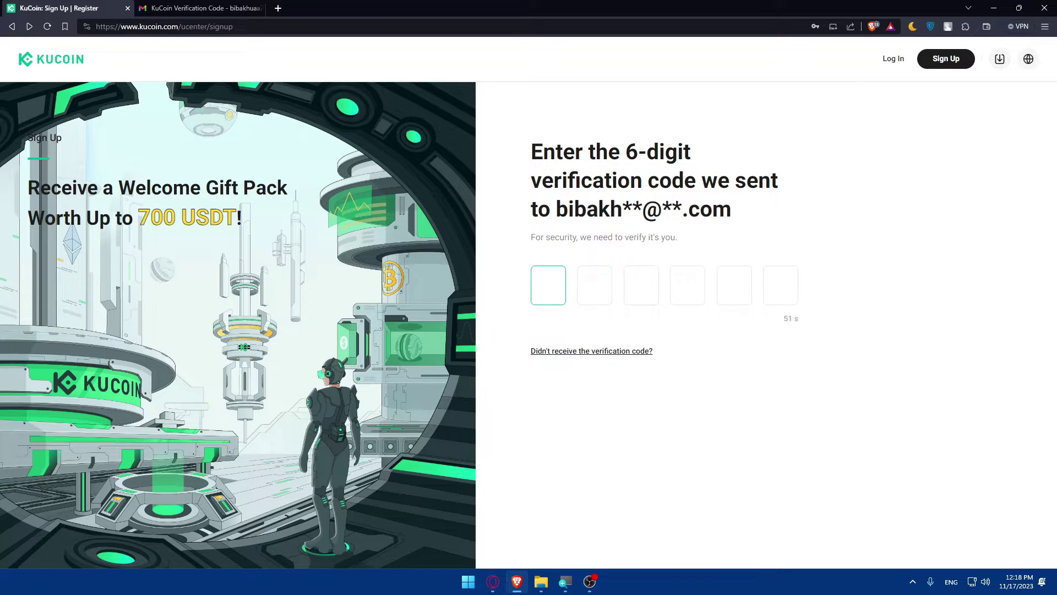
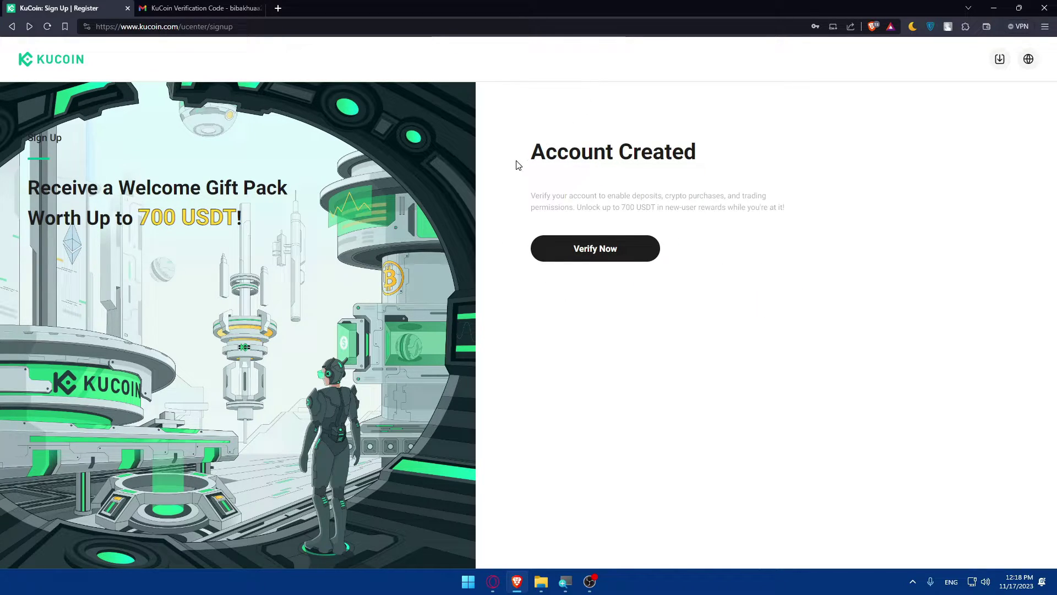
drag(527, 197, 609, 206)
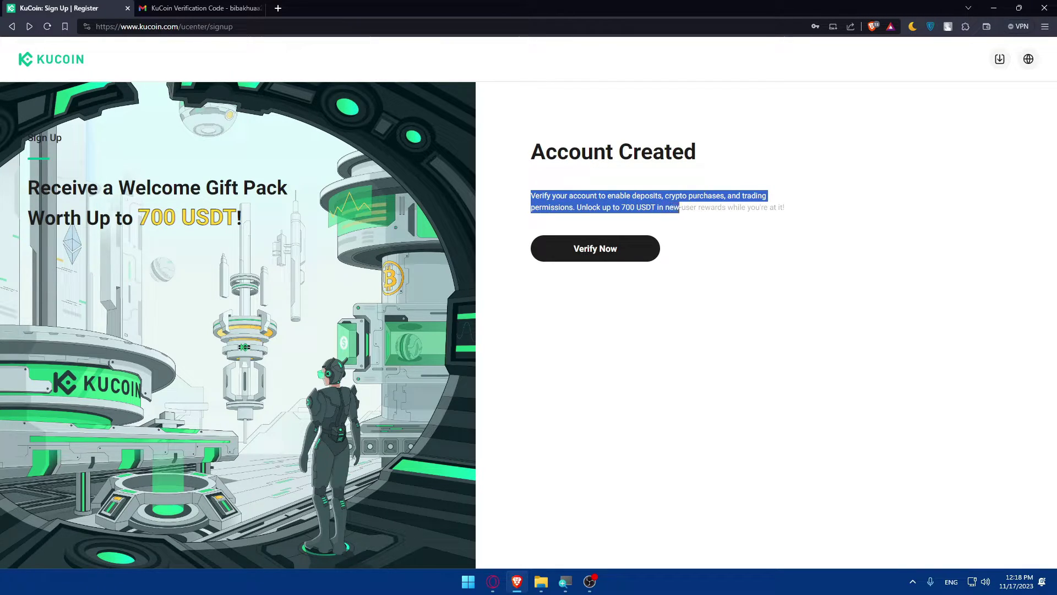
drag(680, 211, 729, 219)
click(696, 231)
click(600, 250)
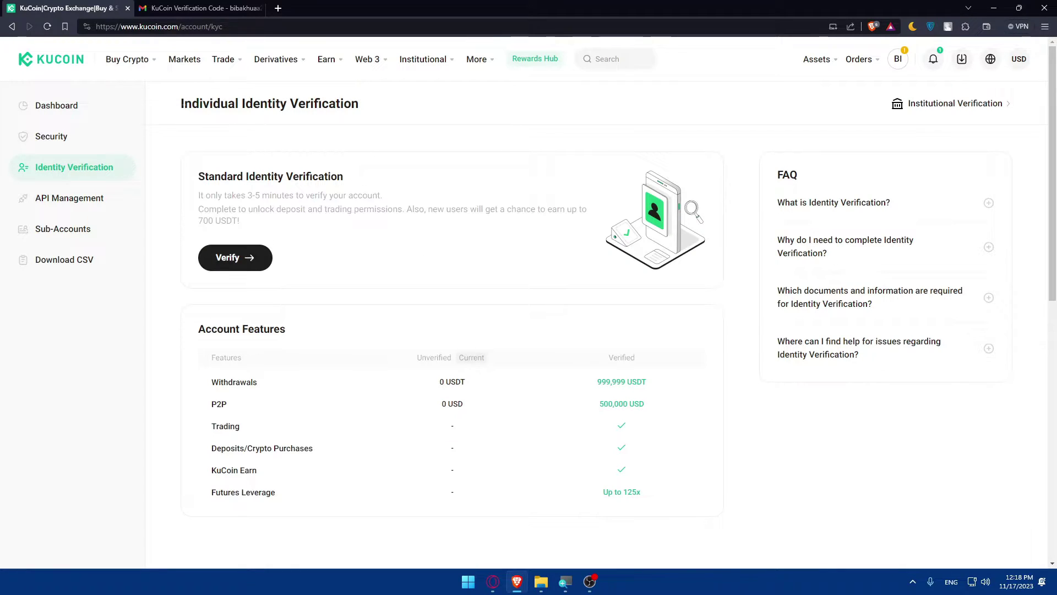
drag(181, 103, 368, 111)
click(271, 135)
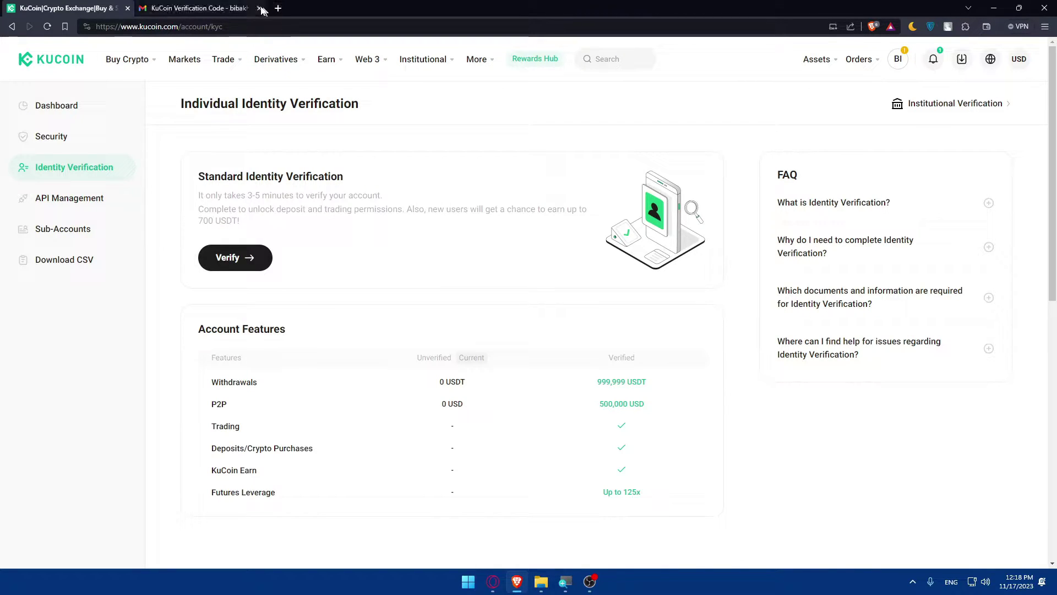
Close the Gmail tab and enter tradingview.com in a new tab's address bar
click(201, 8)
click(258, 8)
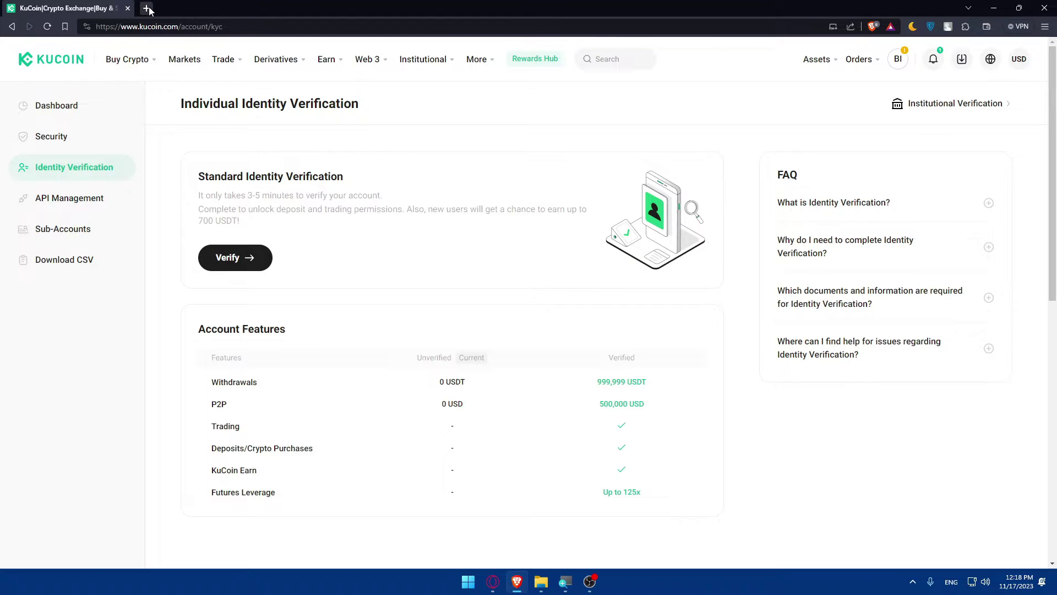
click(146, 9)
text(trad)
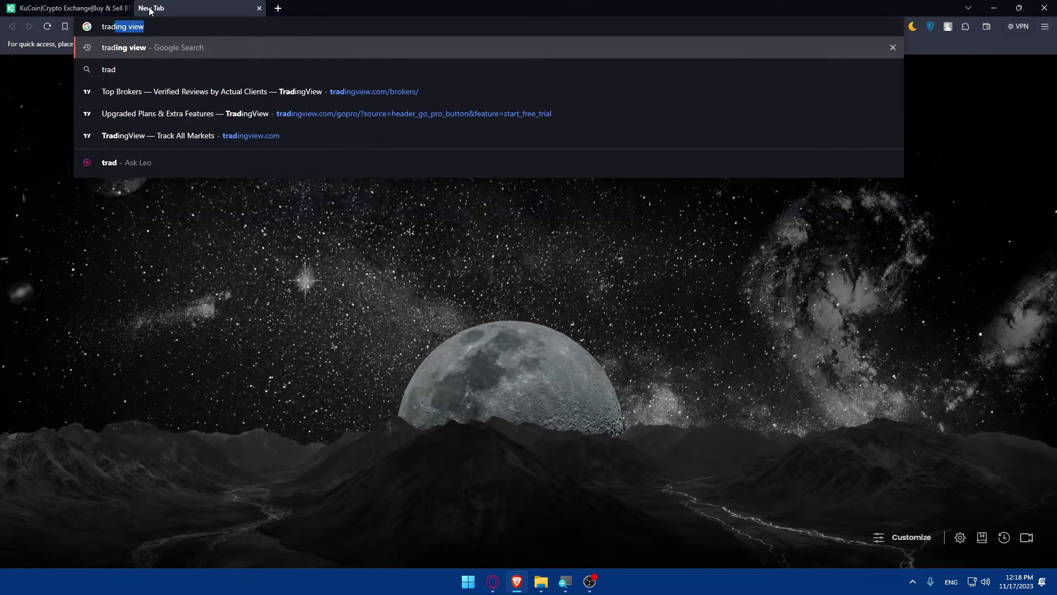
text(ing)
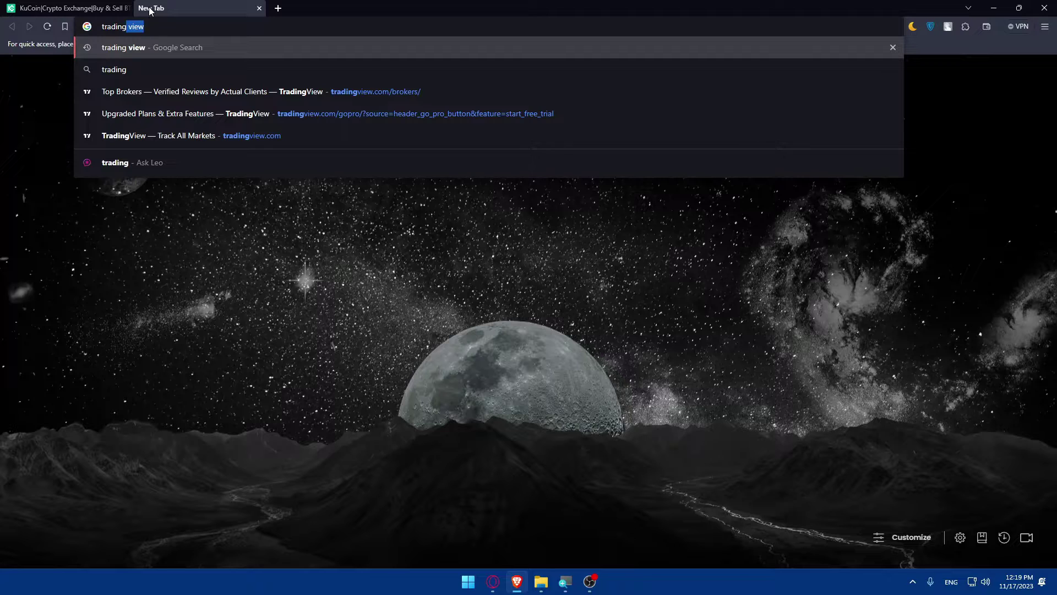
text(view.com)
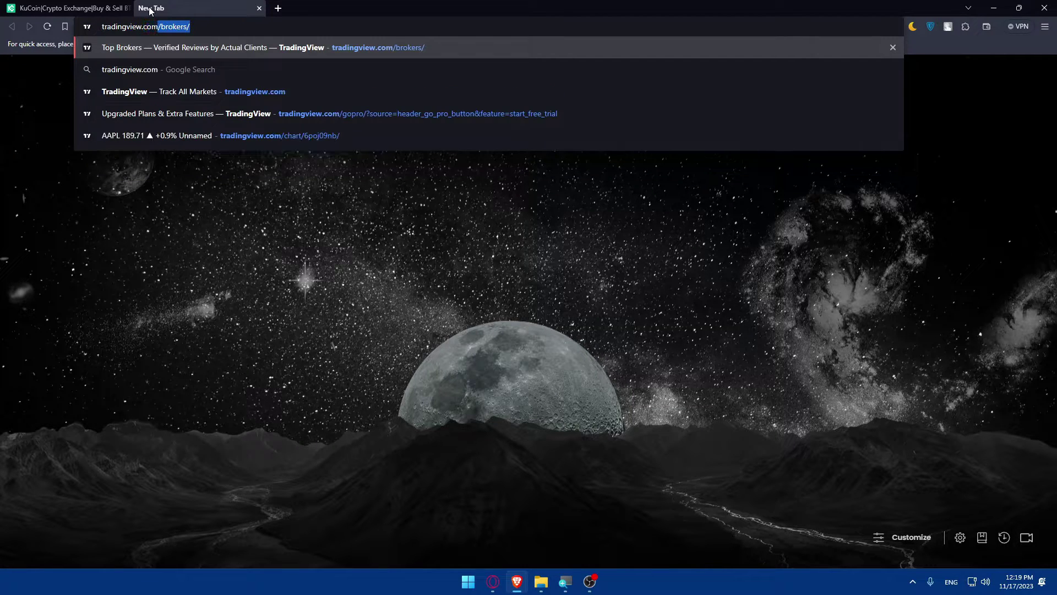
Load the tradingview.com homepage and scroll through its market sections and back up
key(Delete)
key(Return)
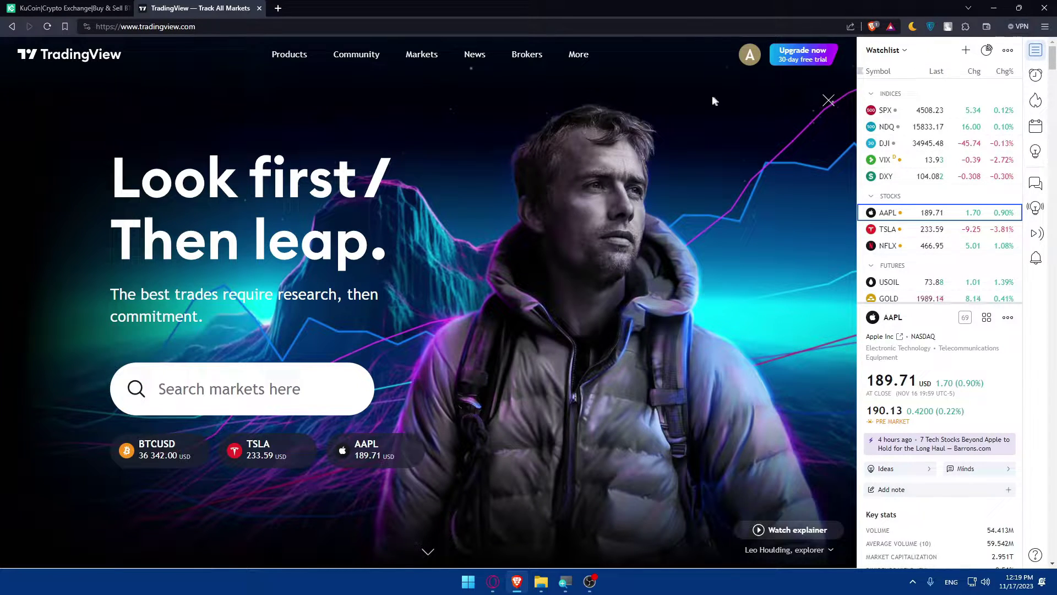
scroll(576, 159, down, 10)
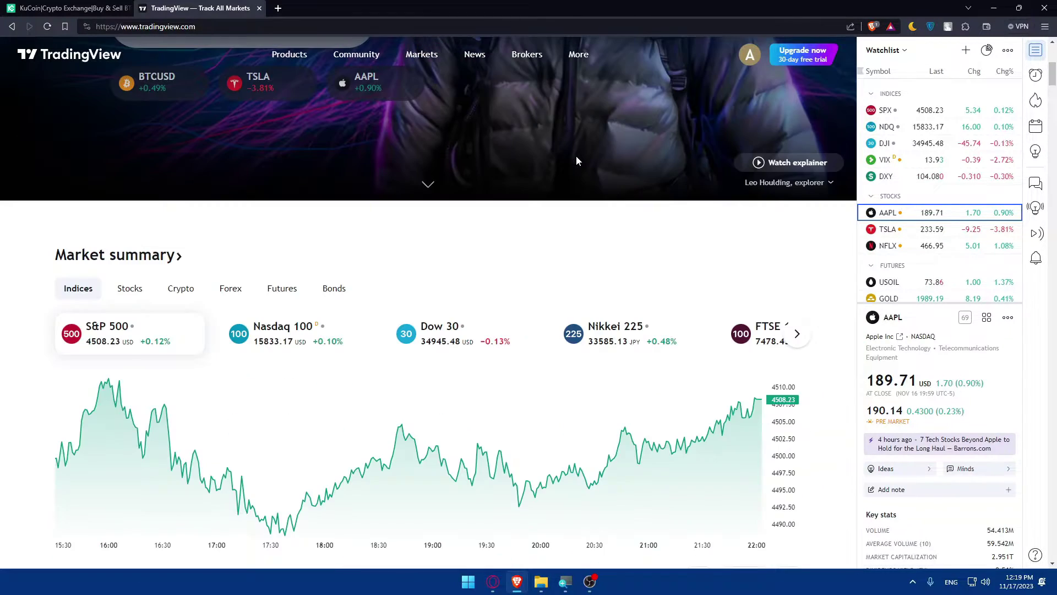
scroll(576, 157, down, 12)
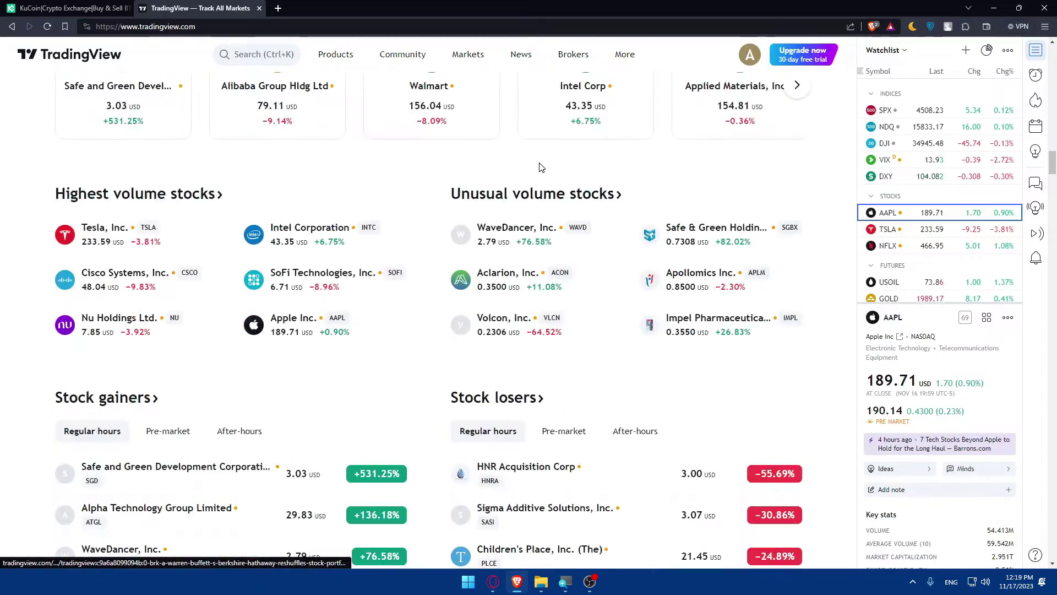
scroll(541, 167, down, 15)
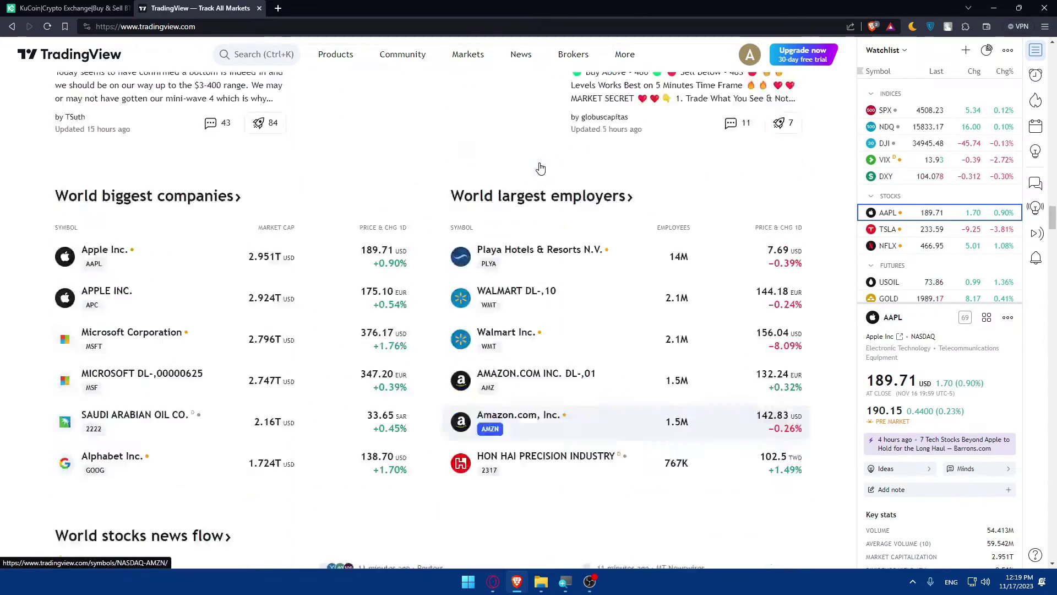
scroll(540, 168, up, 18)
scroll(540, 167, up, 20)
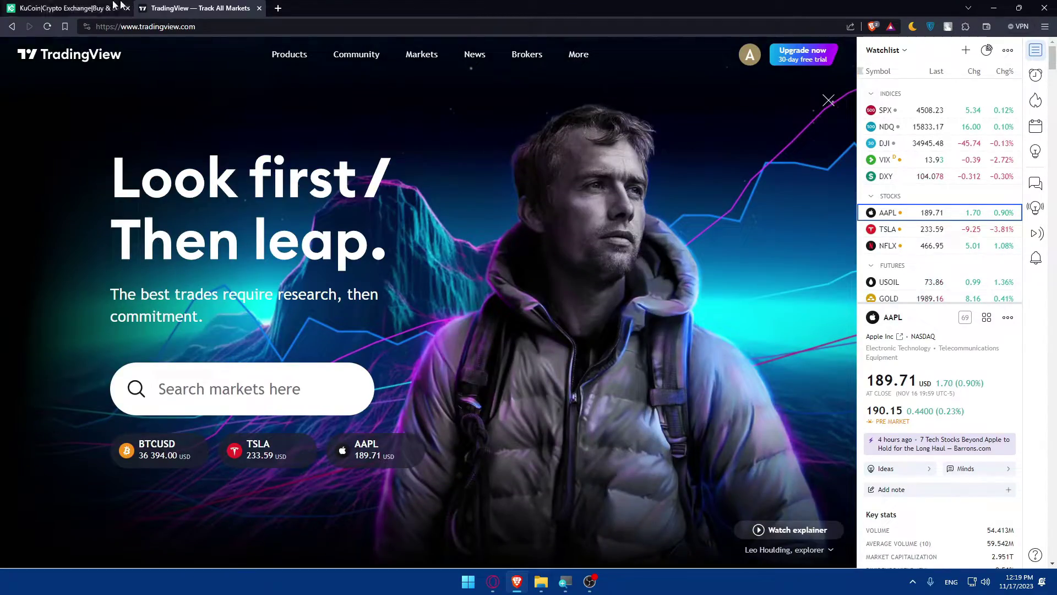
Open the KuCoin account's API Management page, then return to the TradingView tab
click(116, 6)
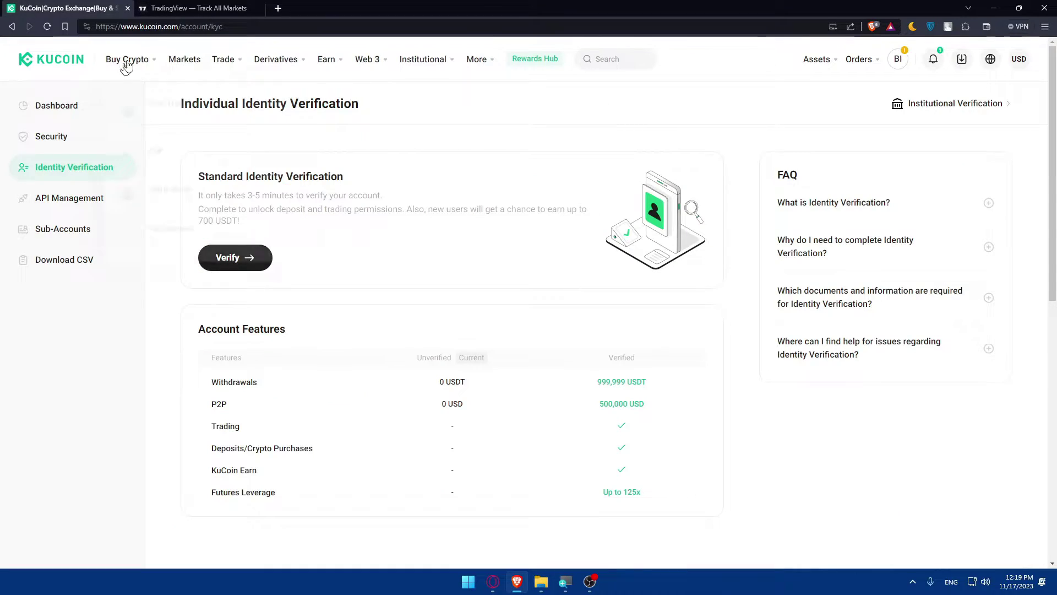
click(209, 7)
click(87, 7)
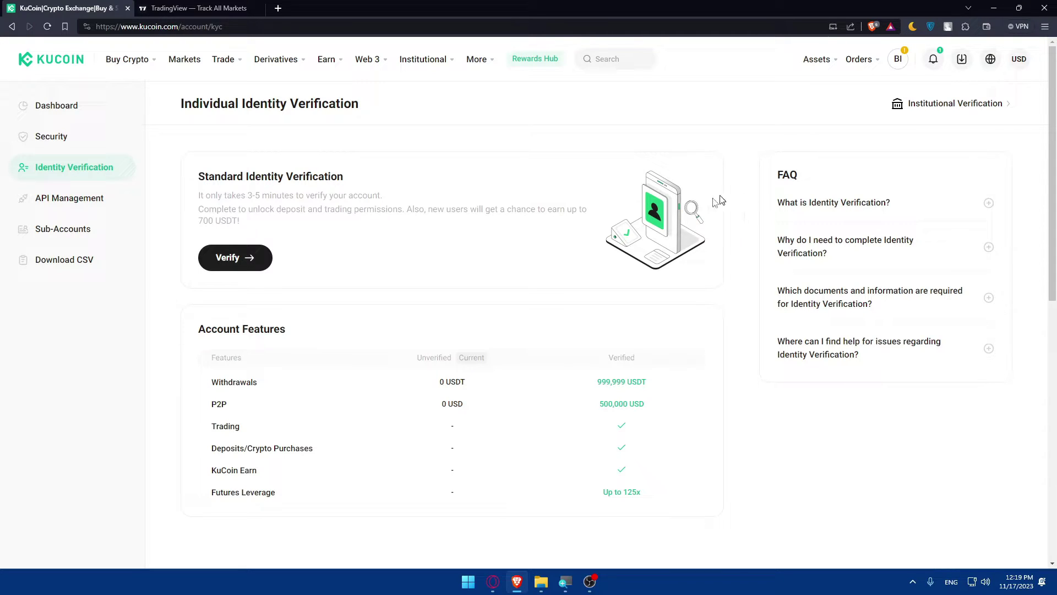
click(63, 199)
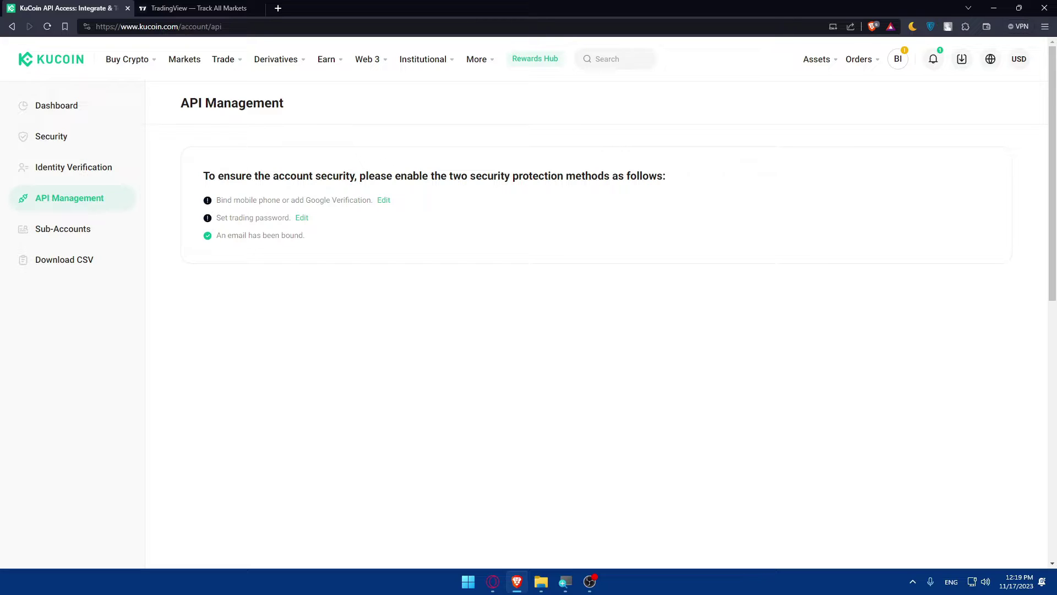
click(168, 8)
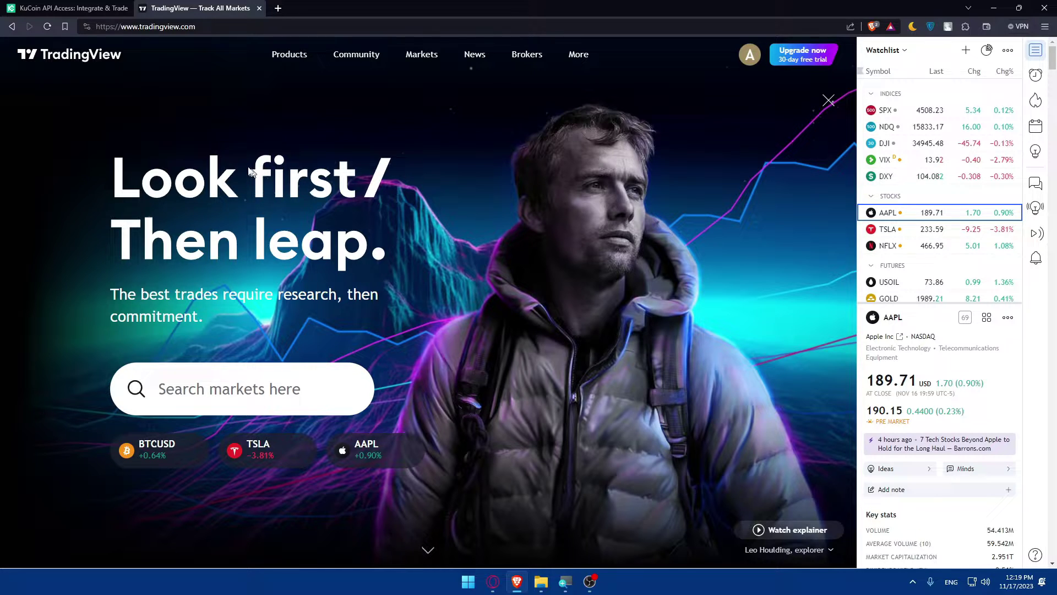
Open the Capital.com broker page, start trading on a chart, and dismiss the Capital.com connection offer
mouse_move(531, 57)
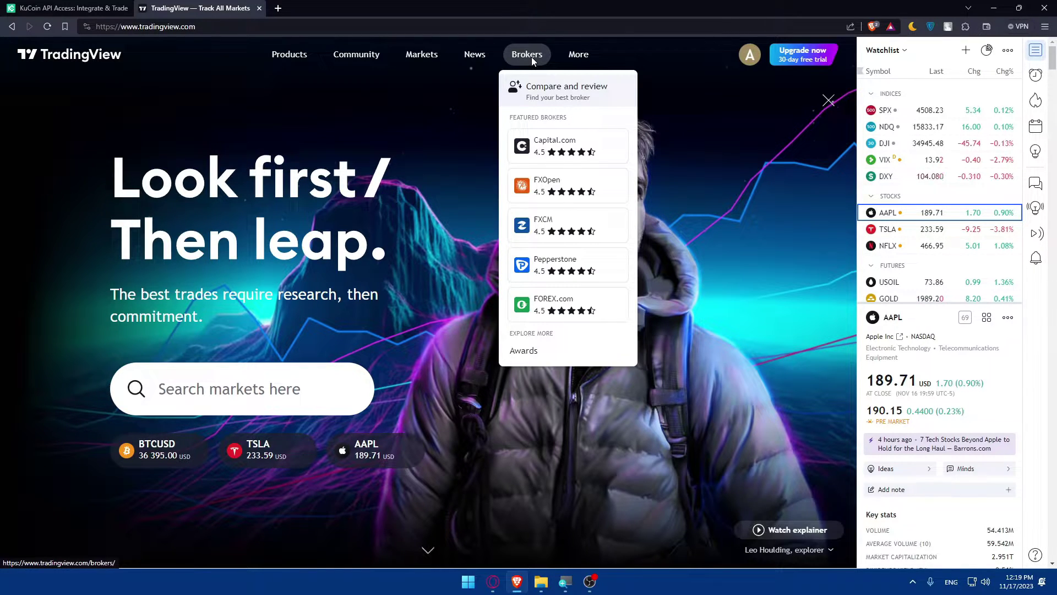
click(530, 159)
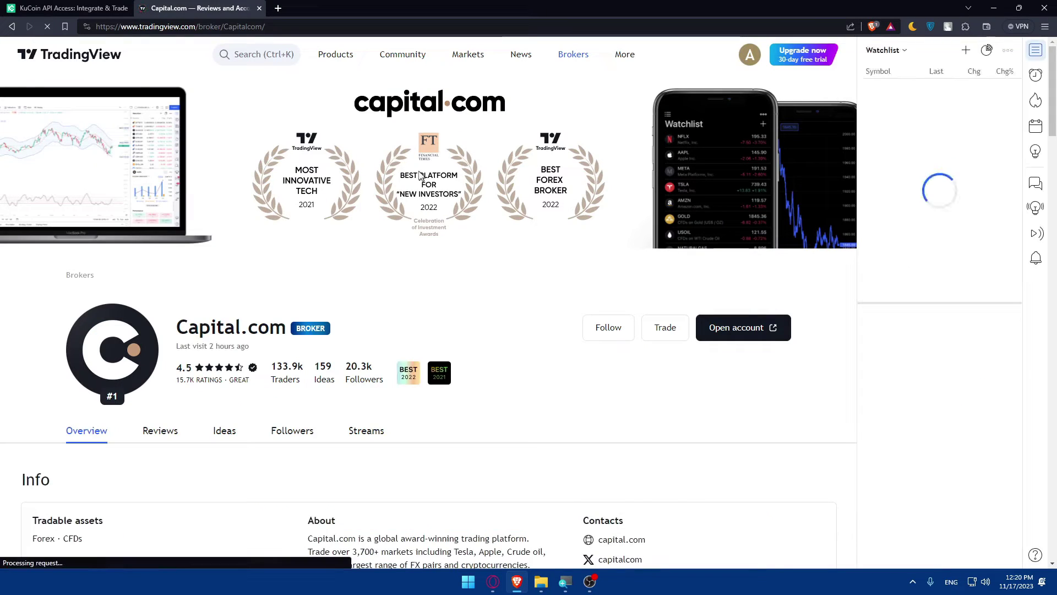
click(665, 328)
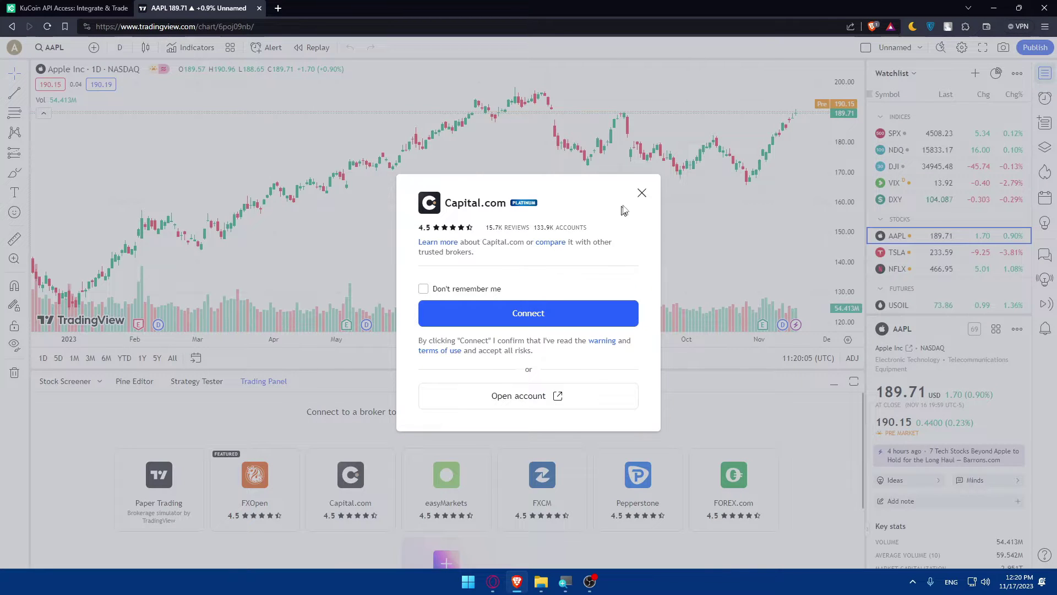
click(642, 192)
Browse the full supported brokers page, then return to the AAPL chart's Trading Panel broker list
scroll(365, 324, down, 2)
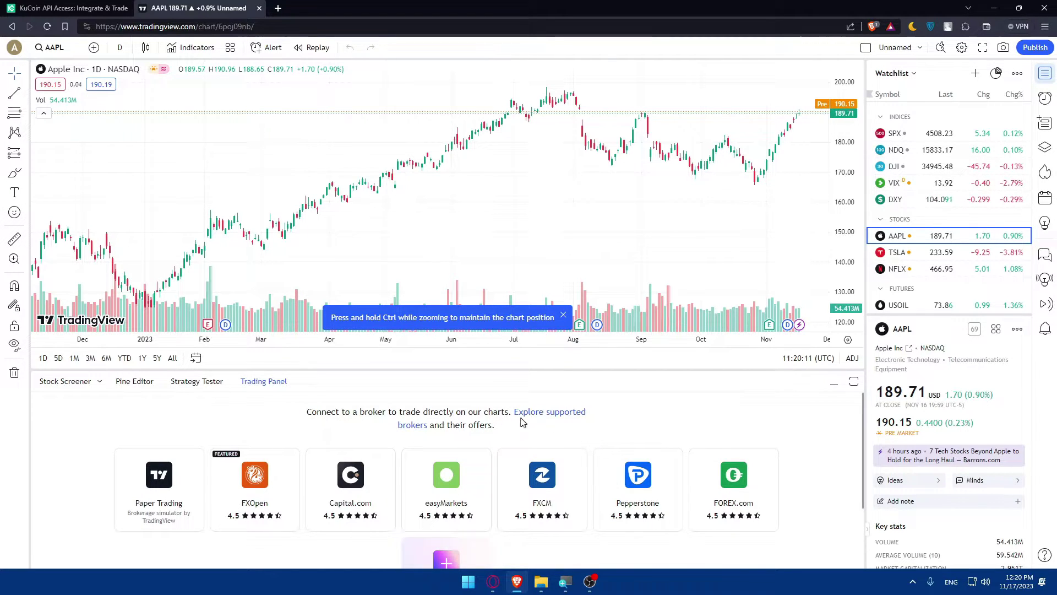
click(540, 413)
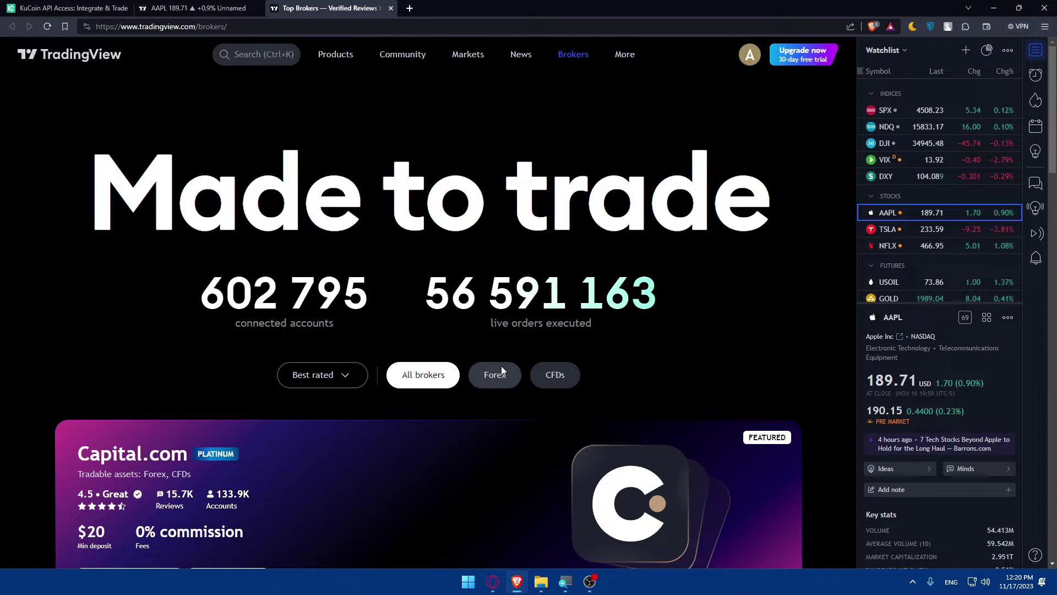
scroll(501, 366, down, 15)
scroll(501, 365, down, 3)
scroll(500, 367, up, 5)
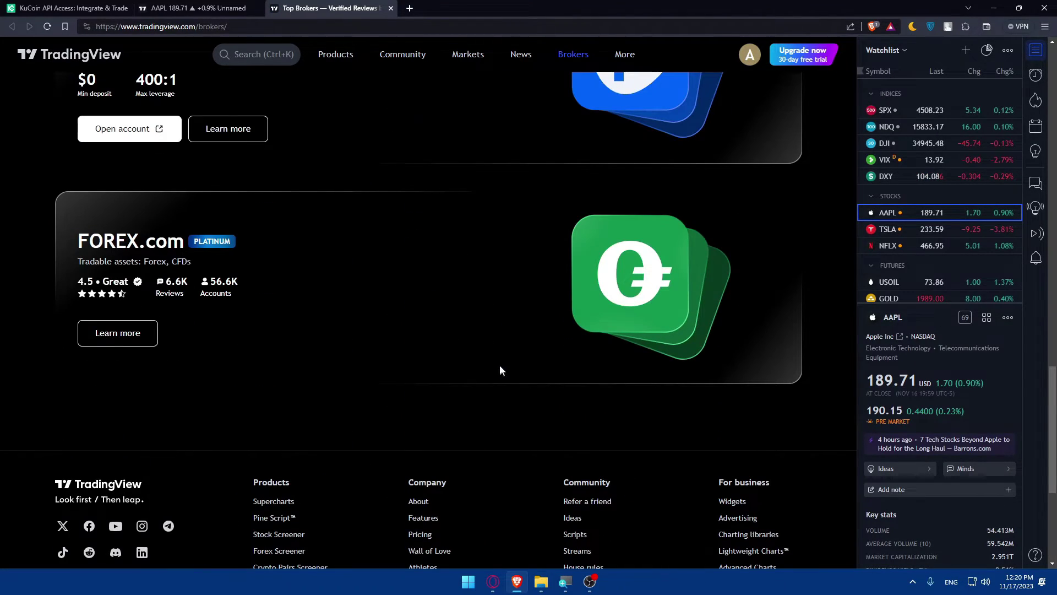
click(391, 8)
scroll(462, 479, down, 2)
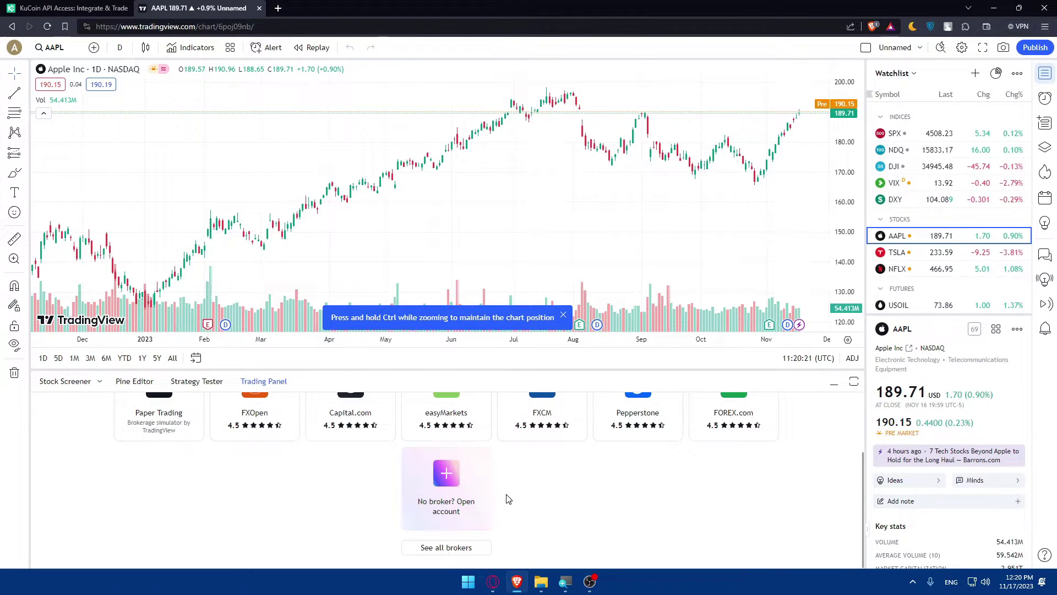
Show every broker in the Trading Panel, then view and close the easyMarkets connection offer
click(456, 549)
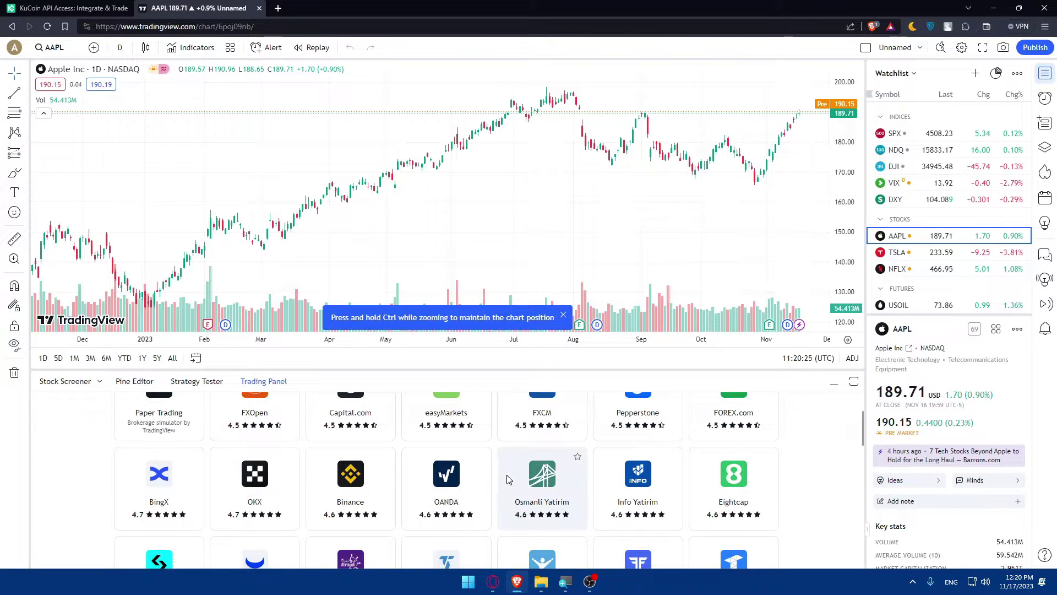
scroll(504, 484, down, 3)
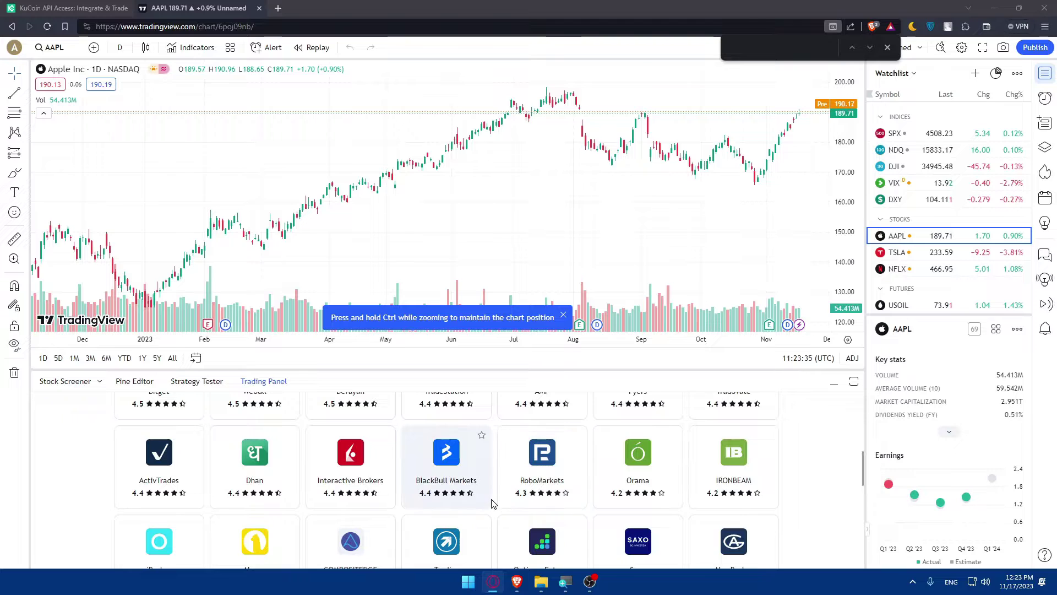
scroll(363, 493, up, 5)
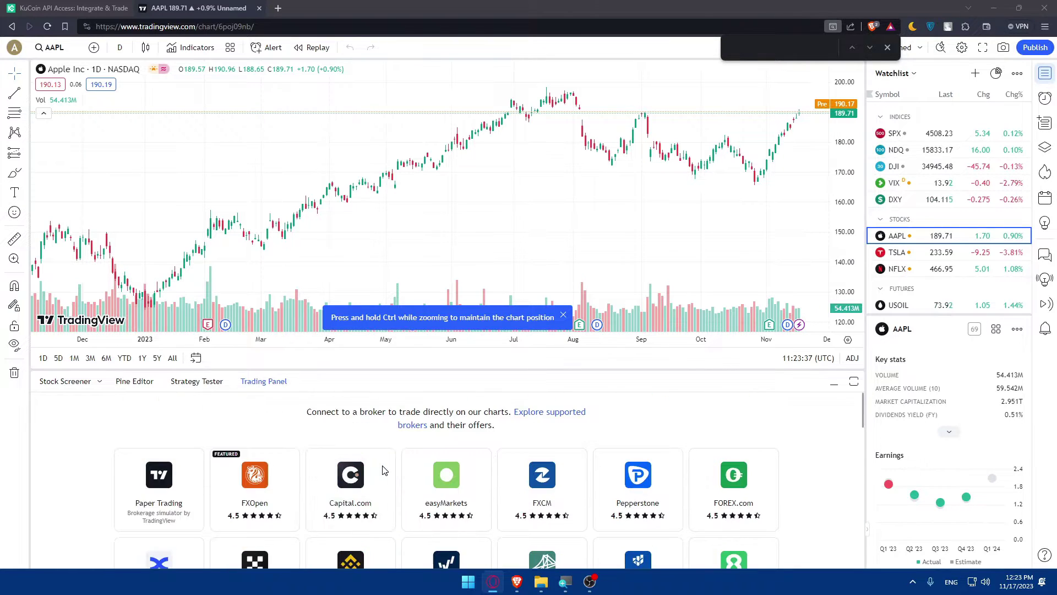
scroll(383, 470, down, 3)
scroll(368, 484, up, 3)
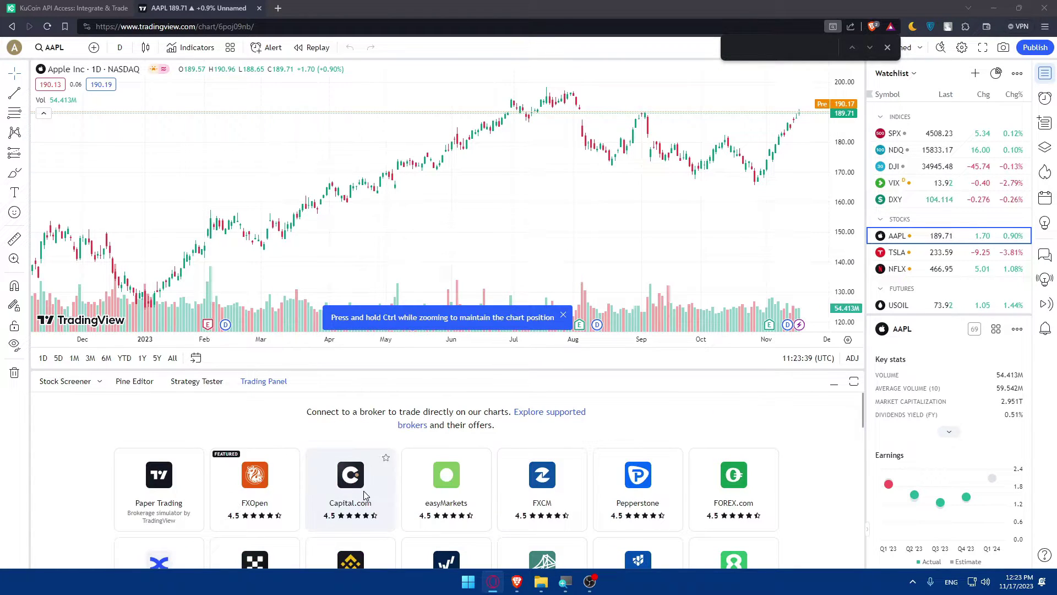
click(451, 477)
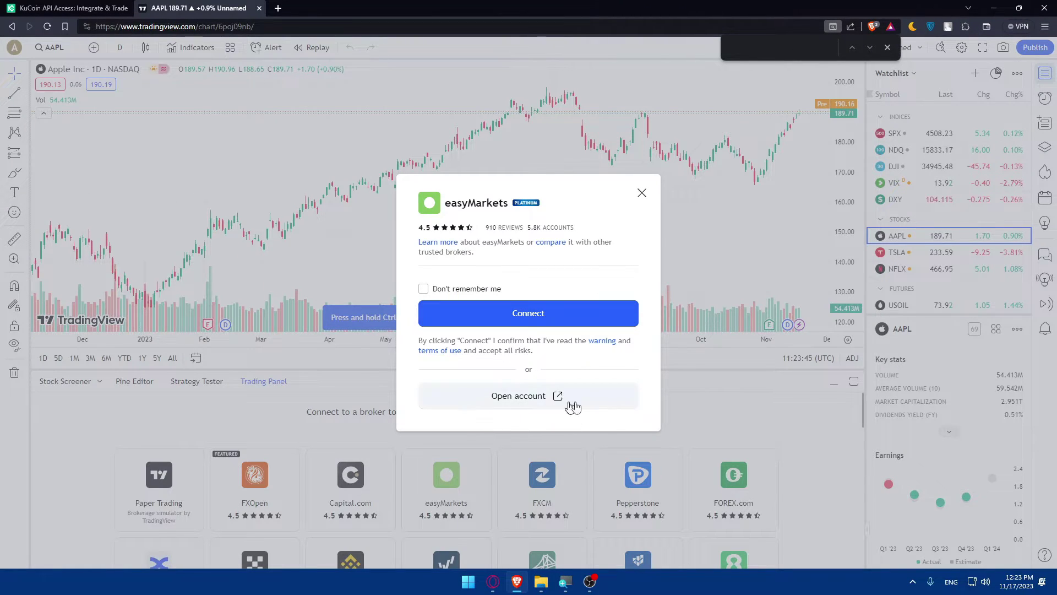
click(642, 193)
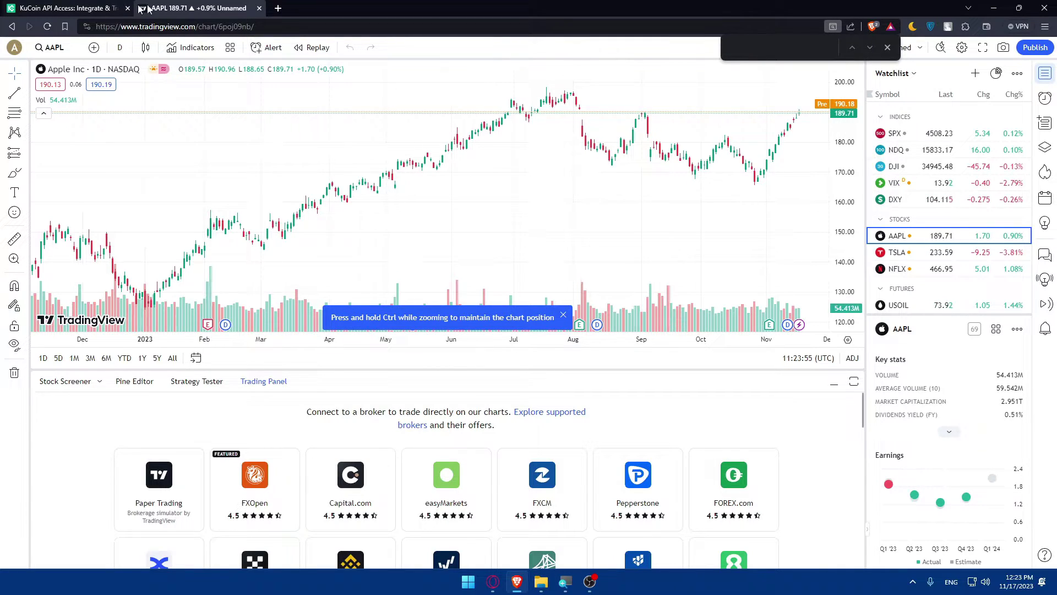
Load the TradingView home page at tradingview.com in a new browser tab
click(280, 10)
text(tra)
key(Return)
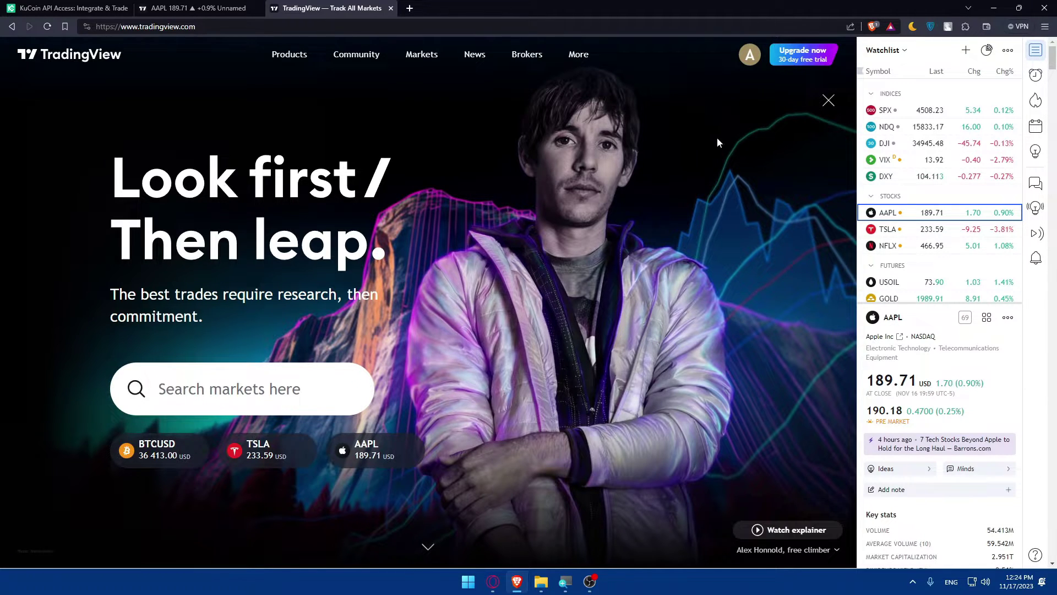
Look over the News, Brokers and More menus on the TradingView home page
mouse_move(507, 75)
mouse_move(512, 51)
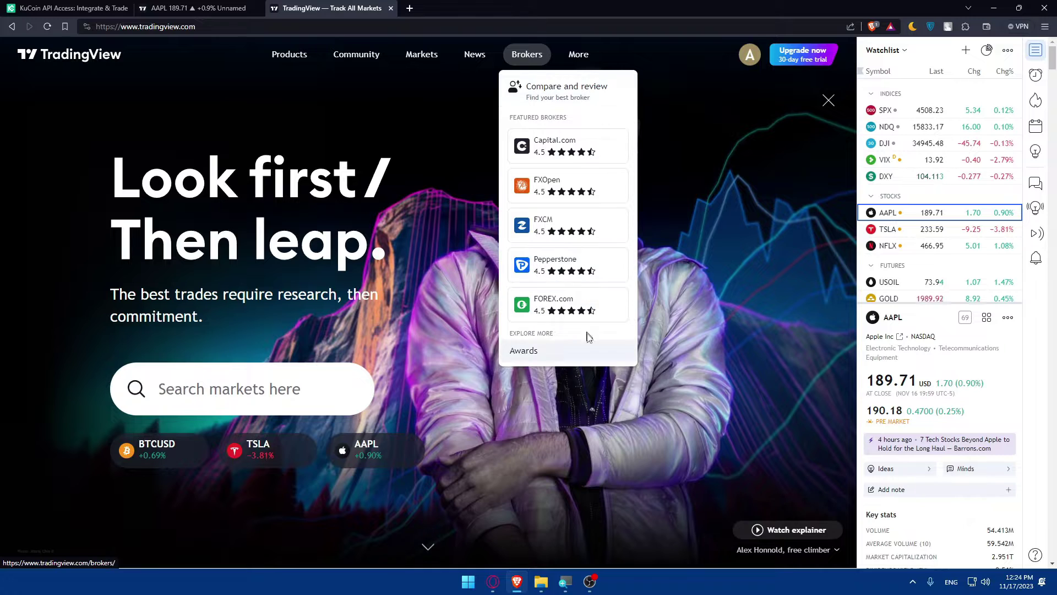
mouse_move(577, 54)
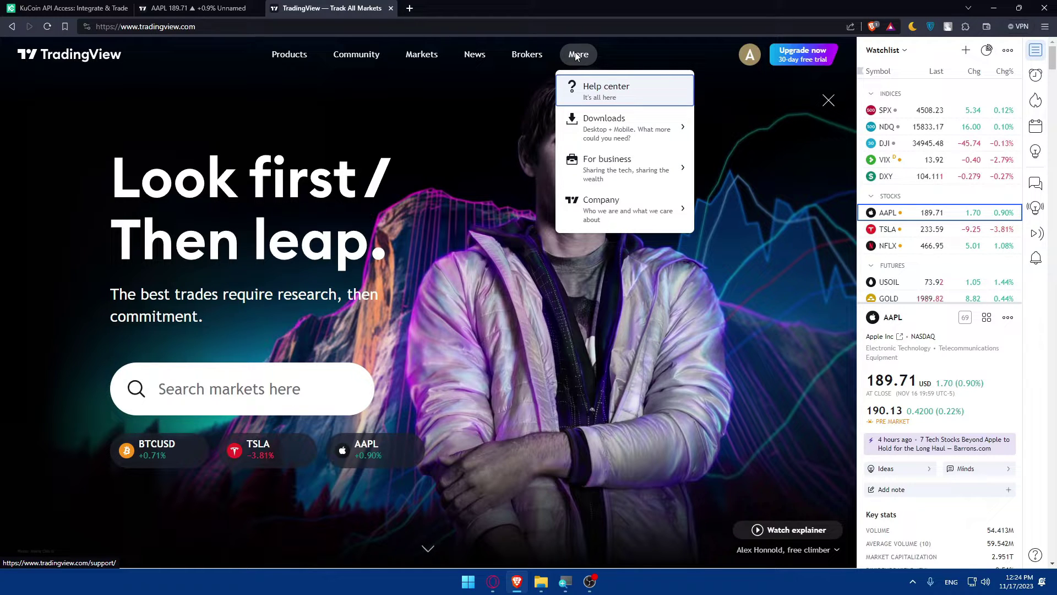
mouse_move(577, 135)
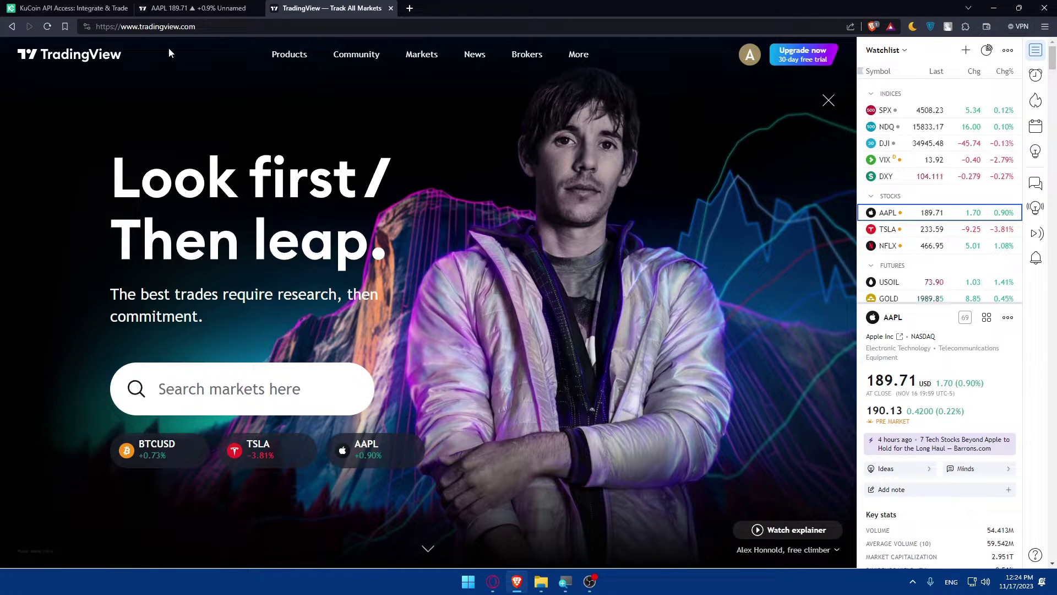
click(391, 8)
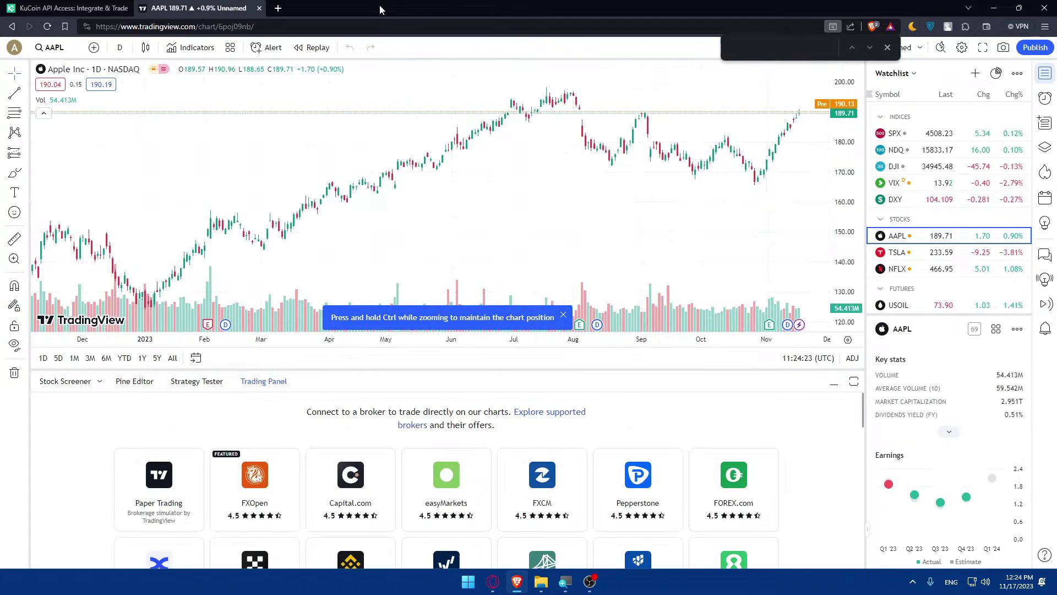
click(61, 9)
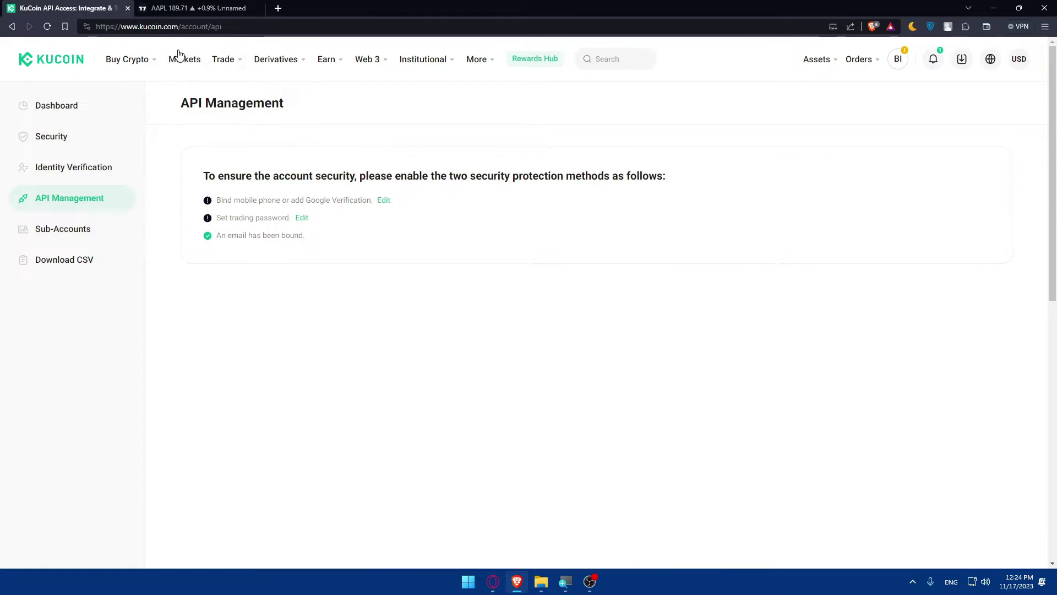
click(56, 106)
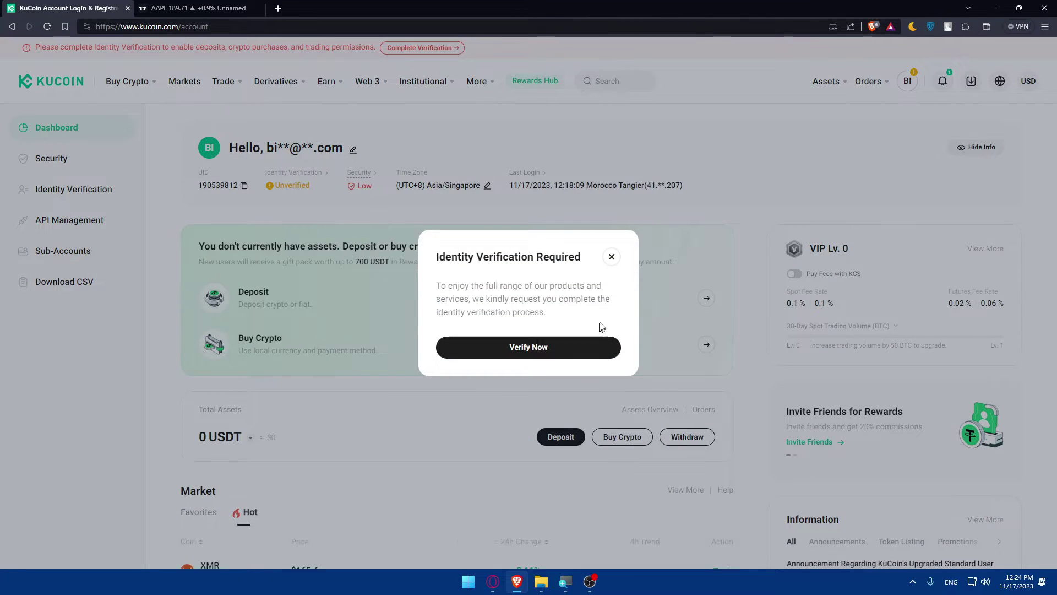
click(179, 6)
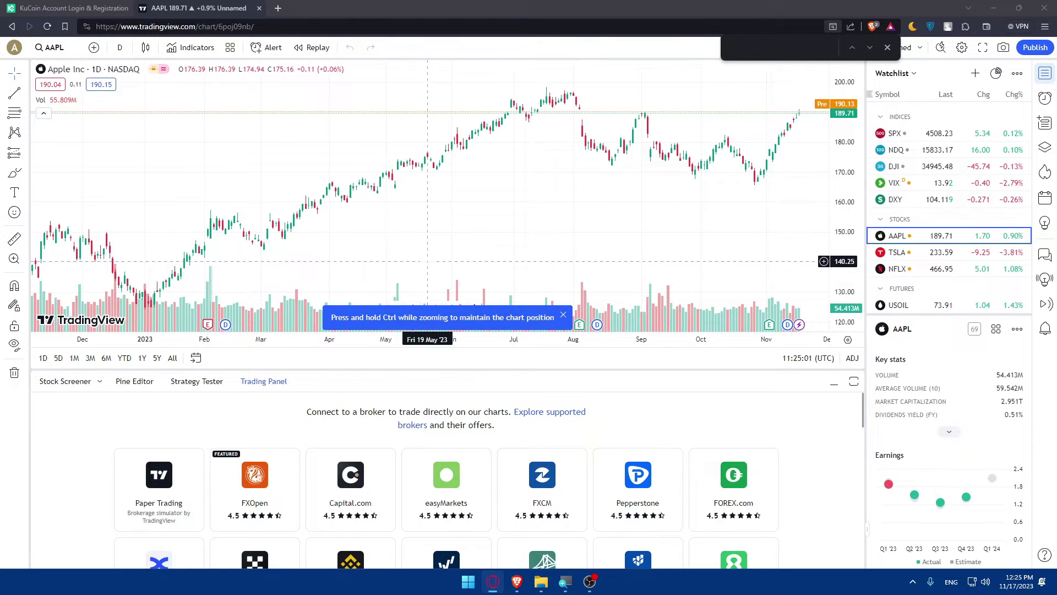
Zoom out the AAPL chart and draw a first downward-sloping trend line
scroll(429, 246, down, 2)
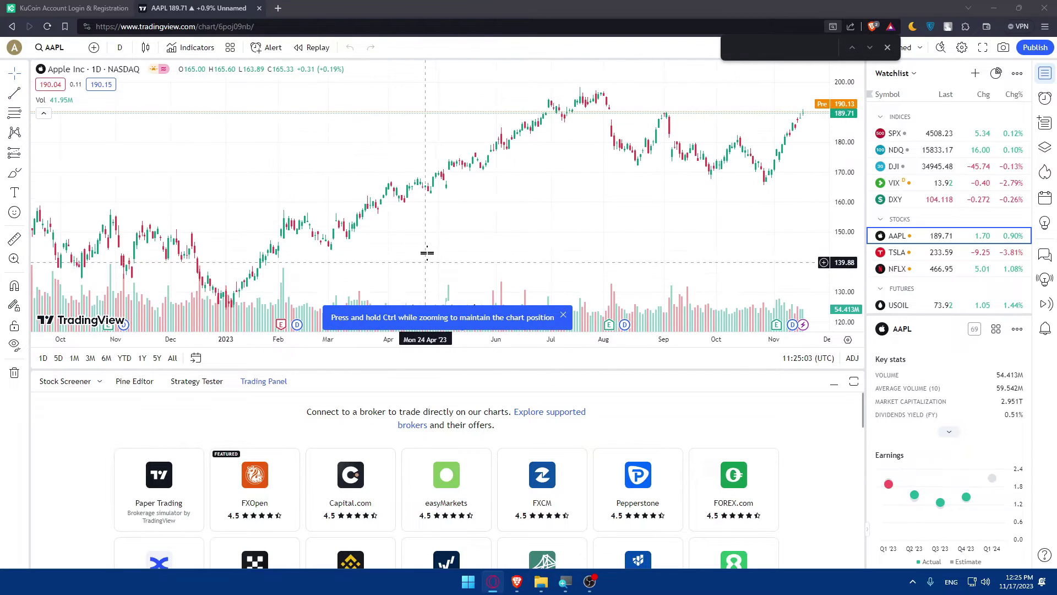
scroll(429, 246, down, 2)
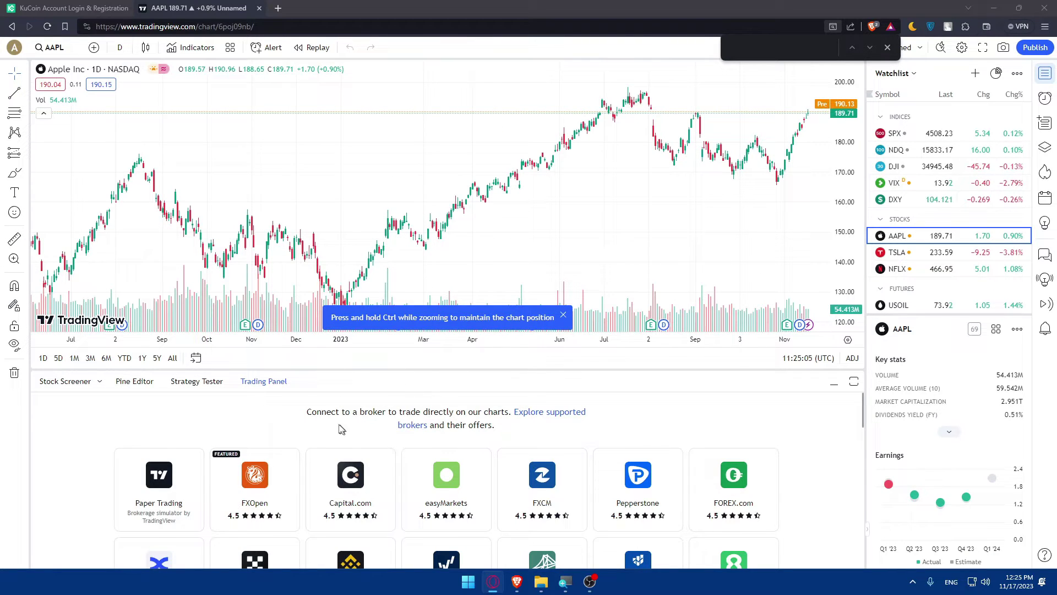
click(14, 93)
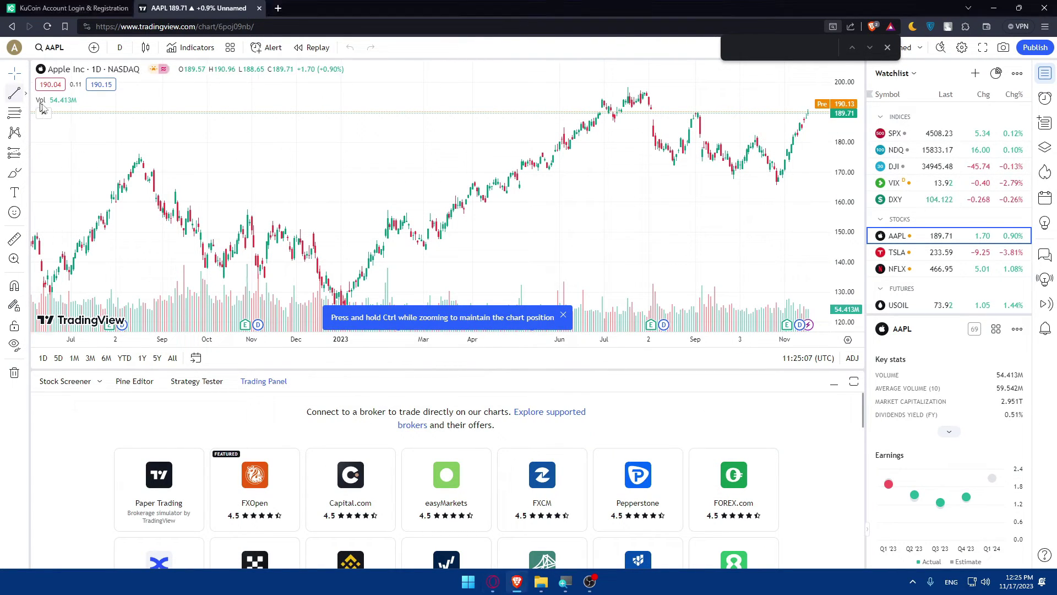
click(236, 156)
click(332, 208)
scroll(330, 165, left, 3)
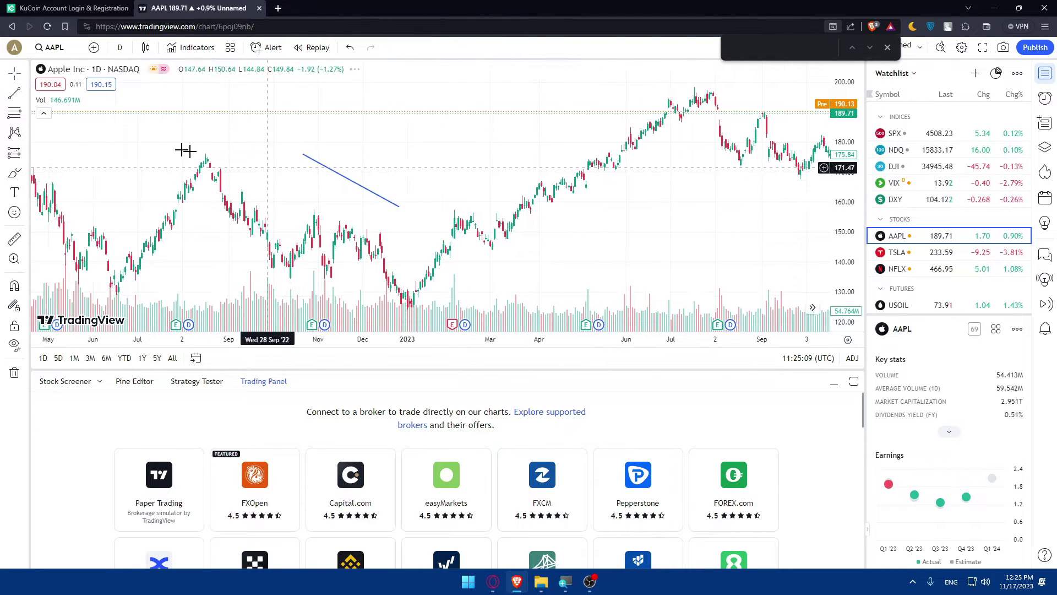
Draw an XABCD harmonic pattern by placing its five points X, A, B, C and D
click(14, 132)
click(394, 161)
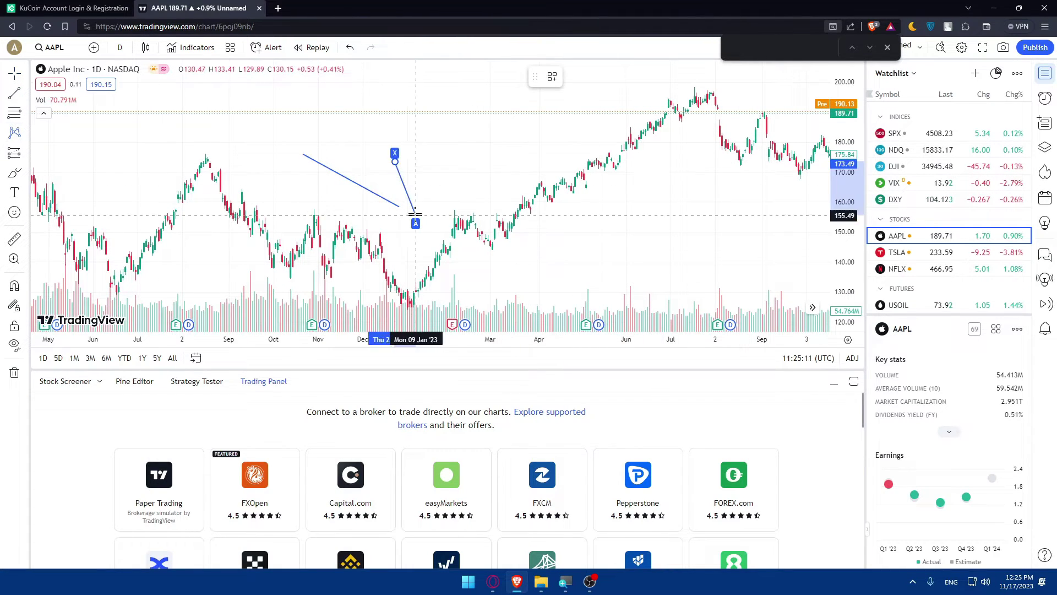
click(415, 215)
click(458, 148)
click(489, 194)
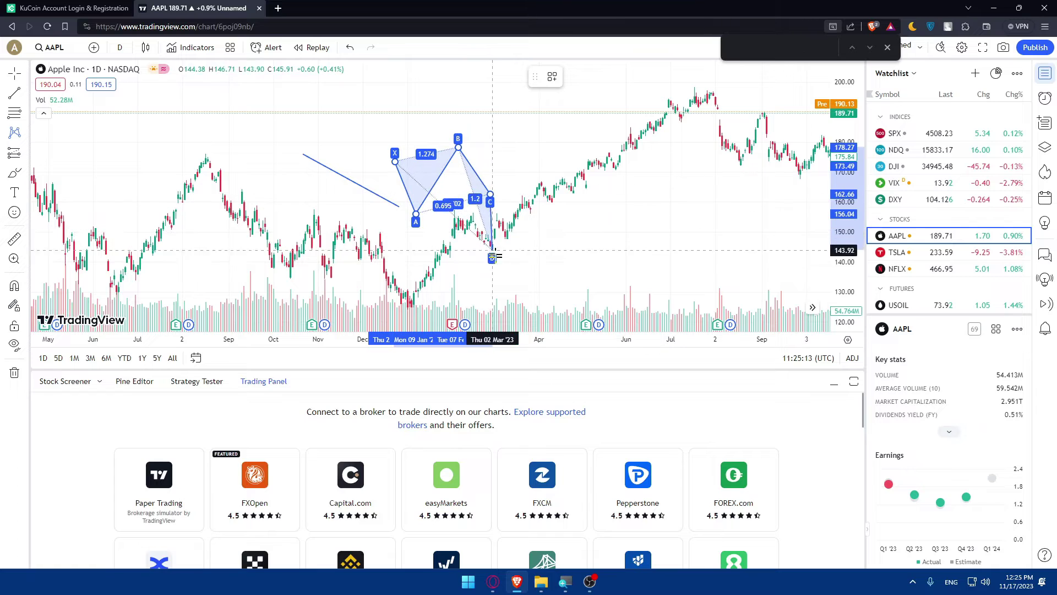
click(465, 268)
Draw a second trend line from the March 2023 low to the July 2023 peak
click(15, 92)
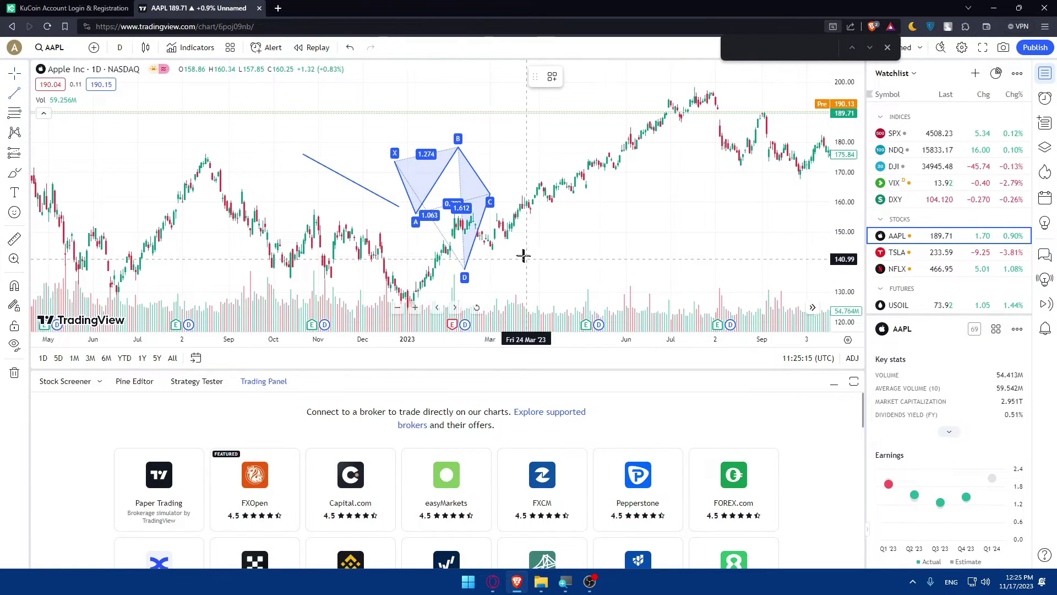
click(510, 246)
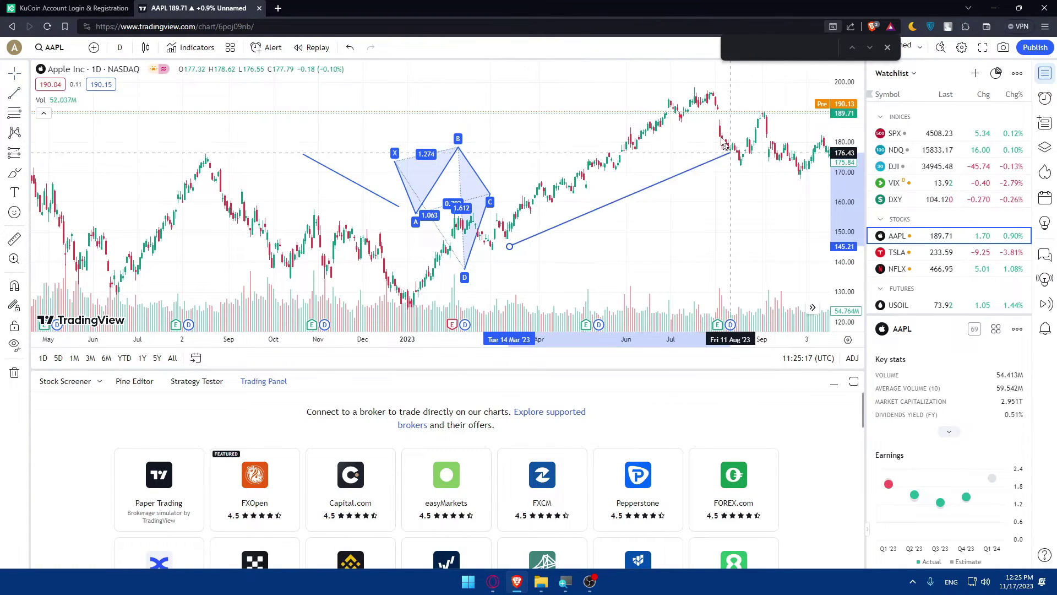
click(699, 108)
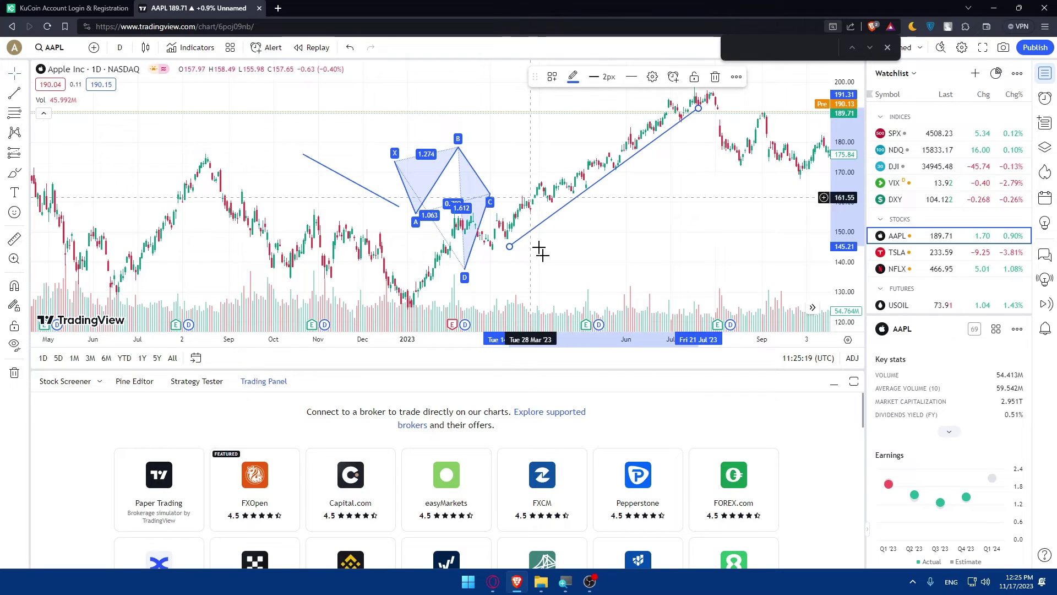
scroll(547, 259, up, 4)
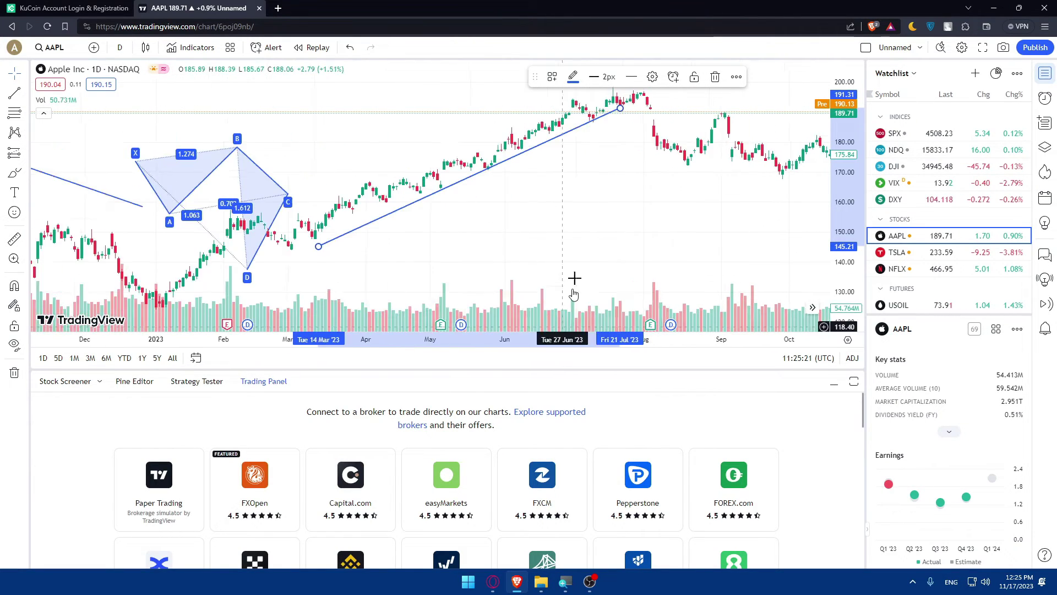
scroll(575, 269, down, 4)
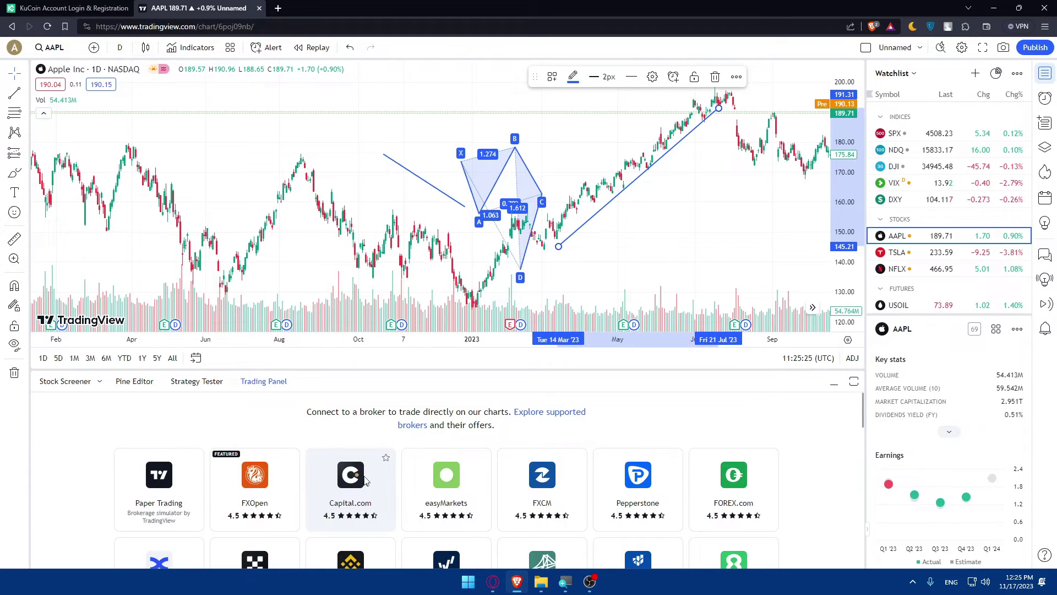
scroll(361, 460, down, 2)
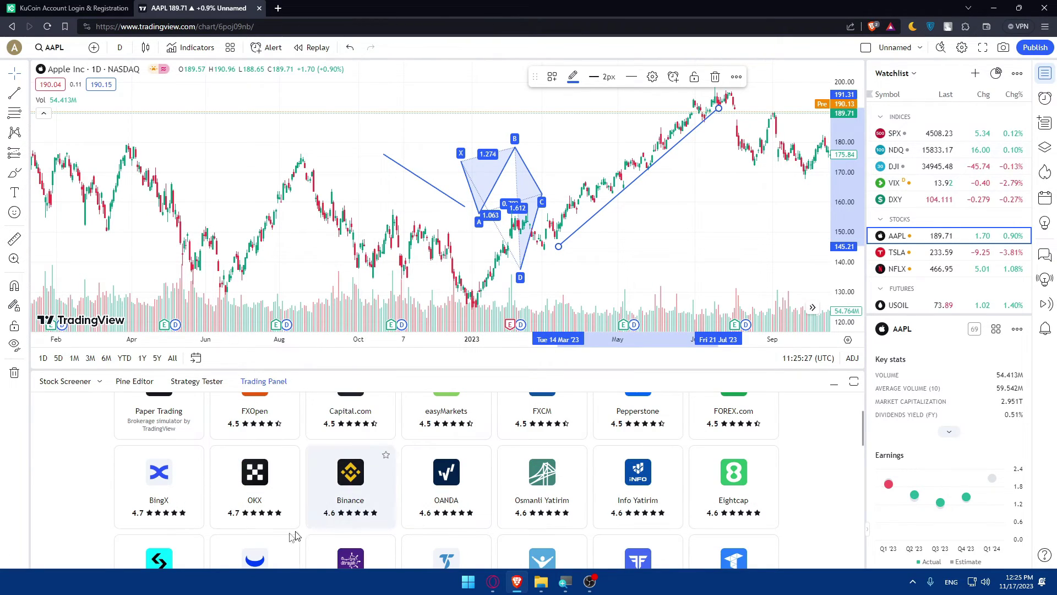
View the Binance broker connection offer, then close it
click(350, 474)
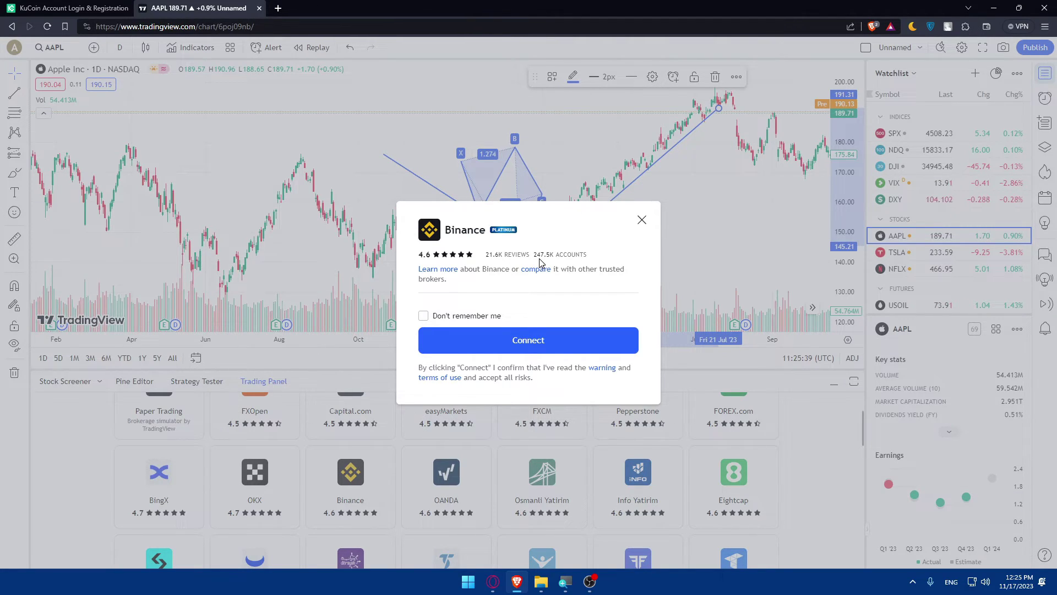
click(642, 220)
scroll(348, 474, up, 2)
Open the Capital.com connection offer, try its compare option, then close Symbol Search and the offer
click(348, 475)
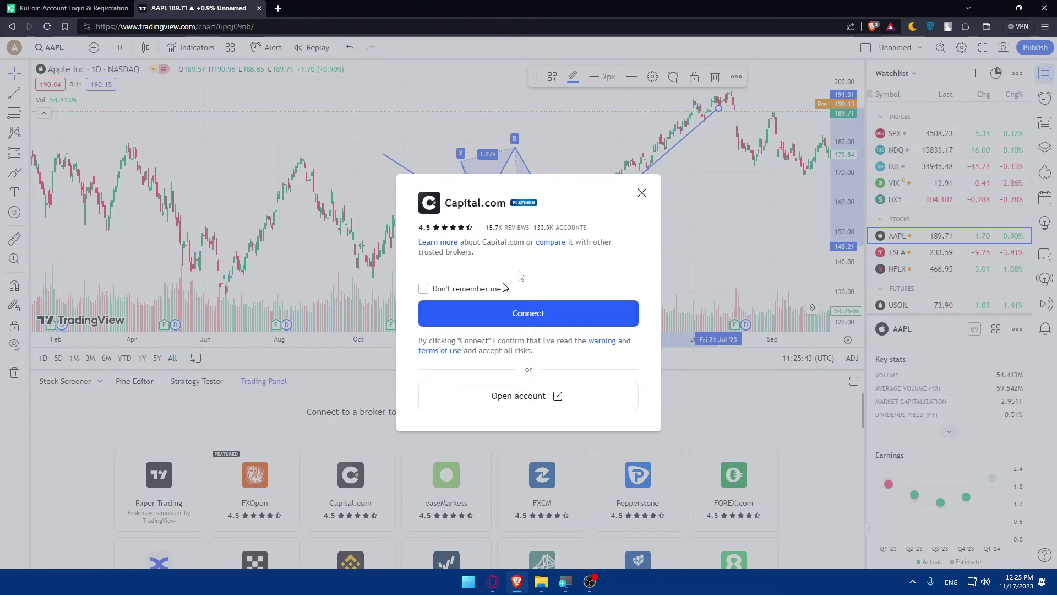
click(551, 251)
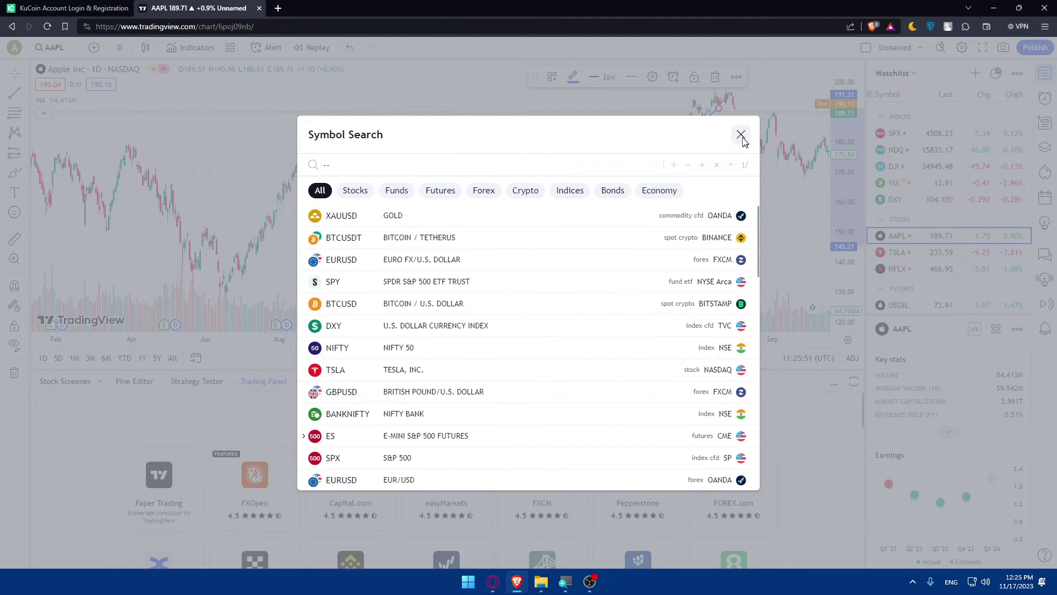
click(739, 138)
click(642, 192)
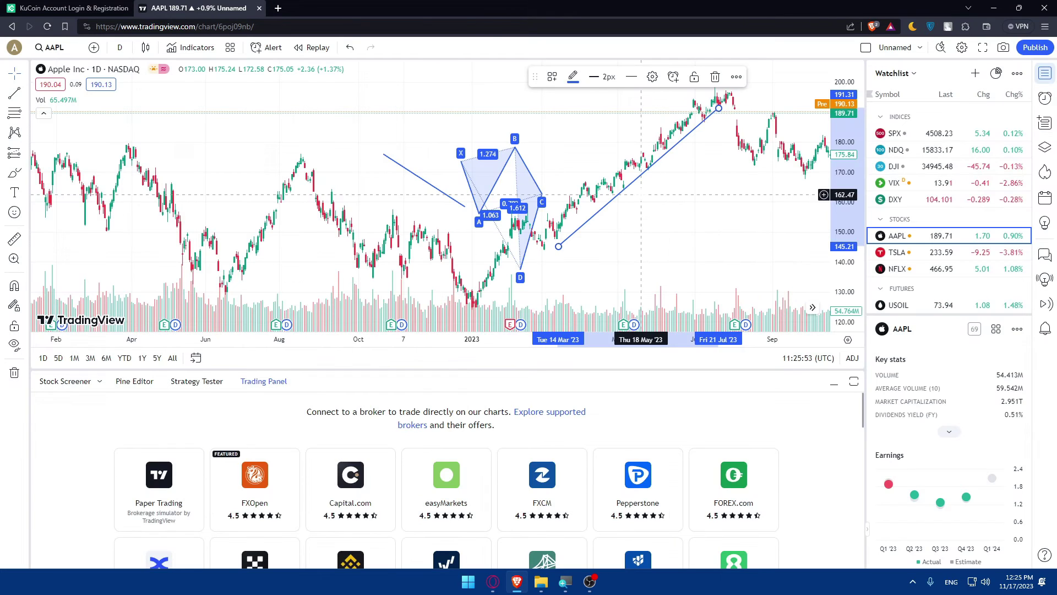